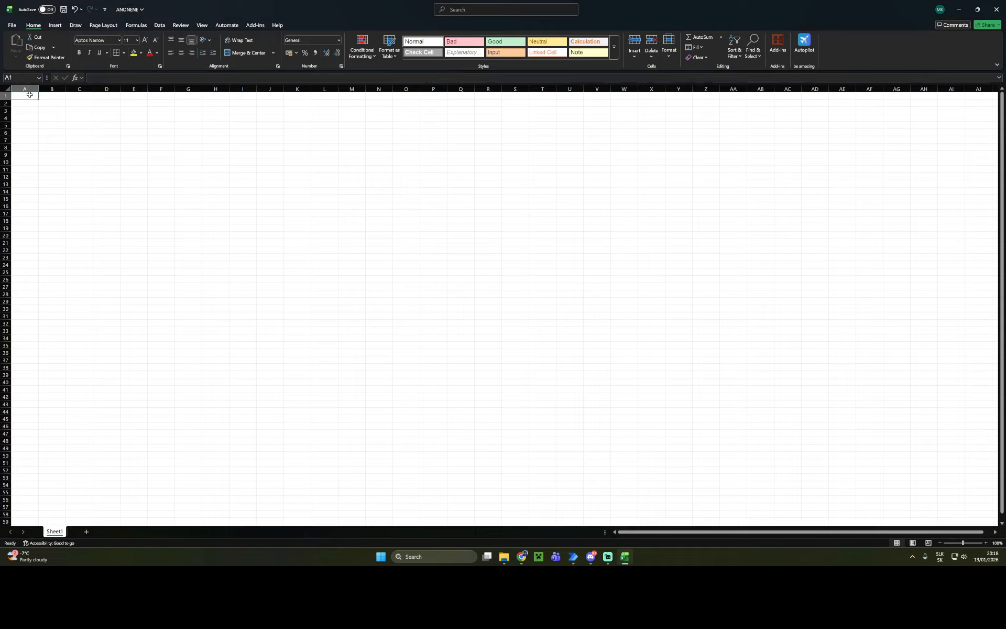
Fill cells A1:A27 with the value 1 and cells B1:B27 with the value 2
text(1)
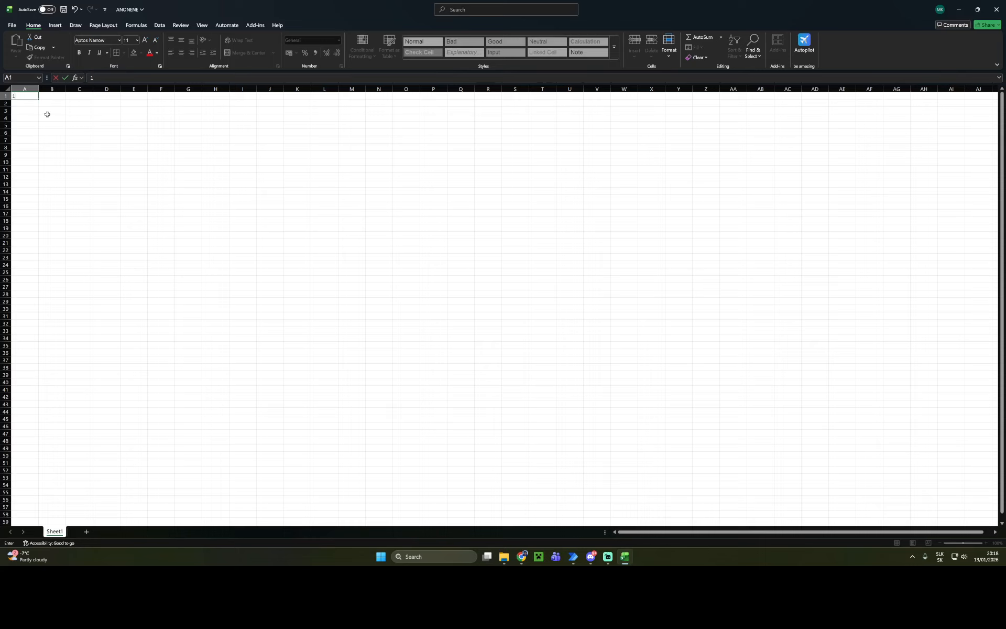
drag(38, 99, 41, 291)
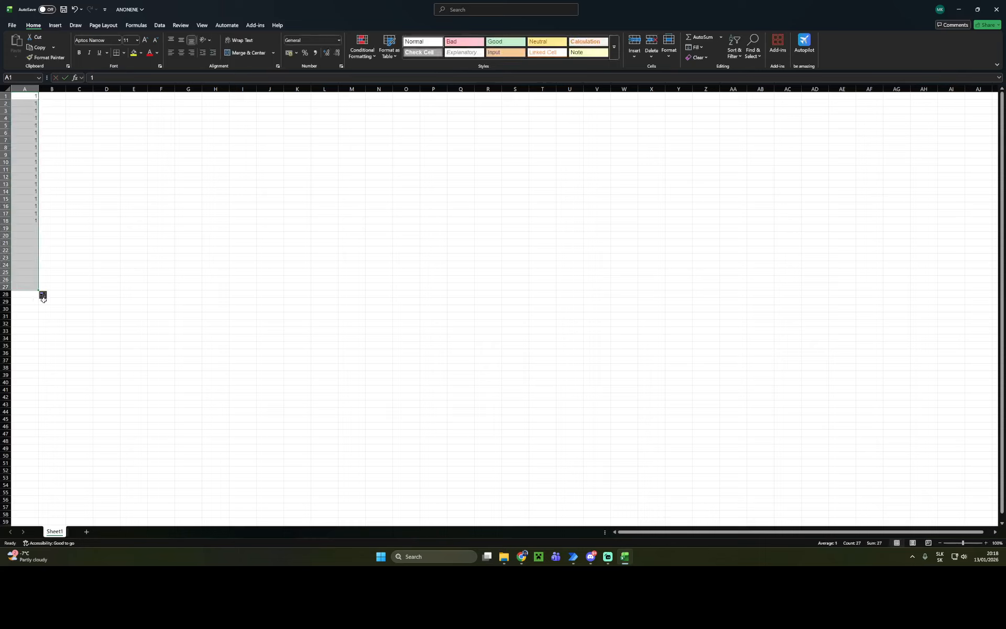
click(71, 278)
click(58, 100)
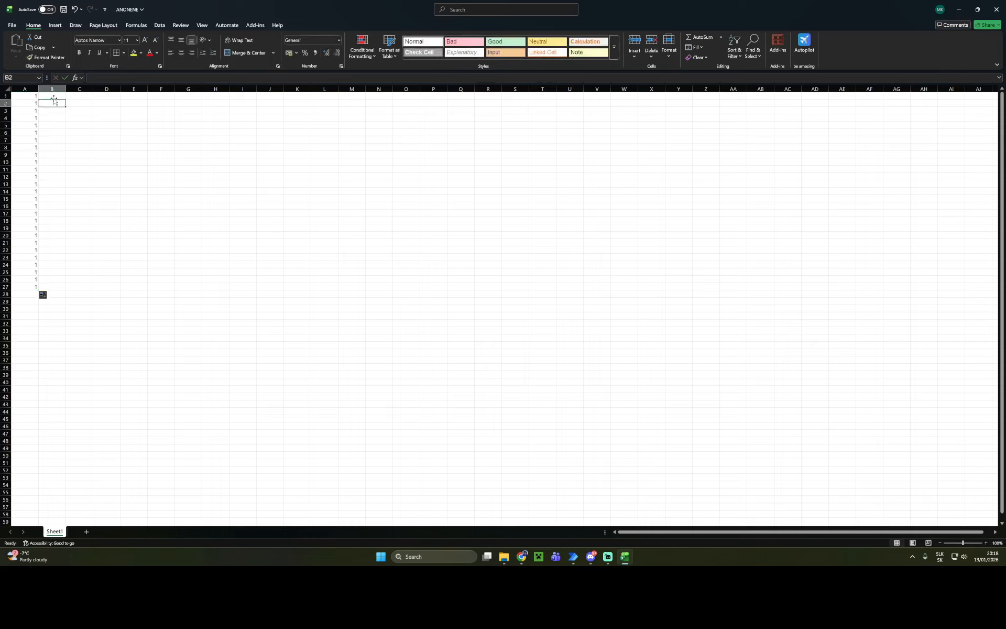
text(22)
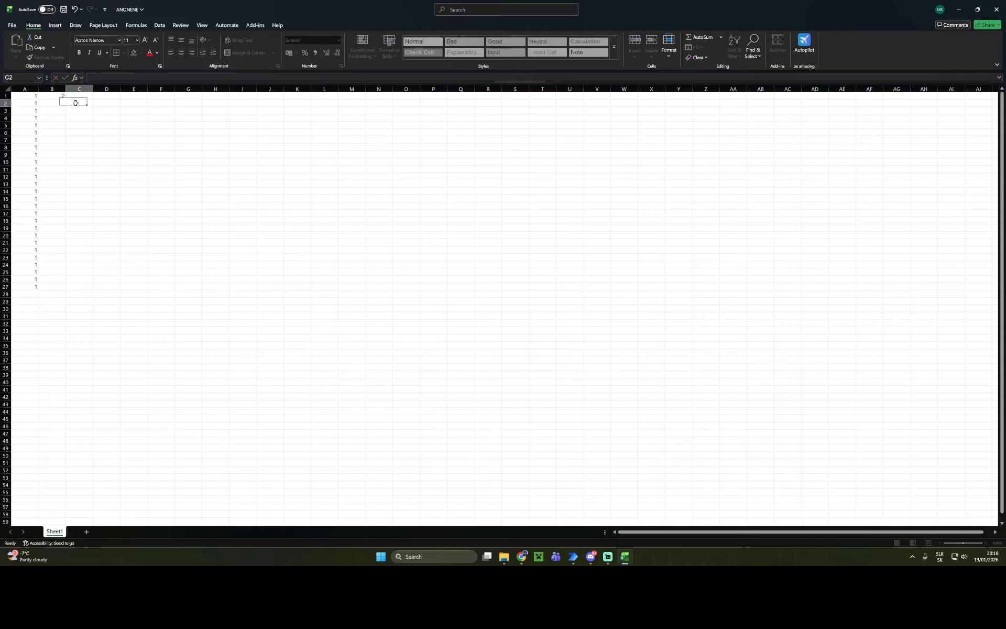
click(66, 100)
drag(65, 100, 68, 294)
click(101, 261)
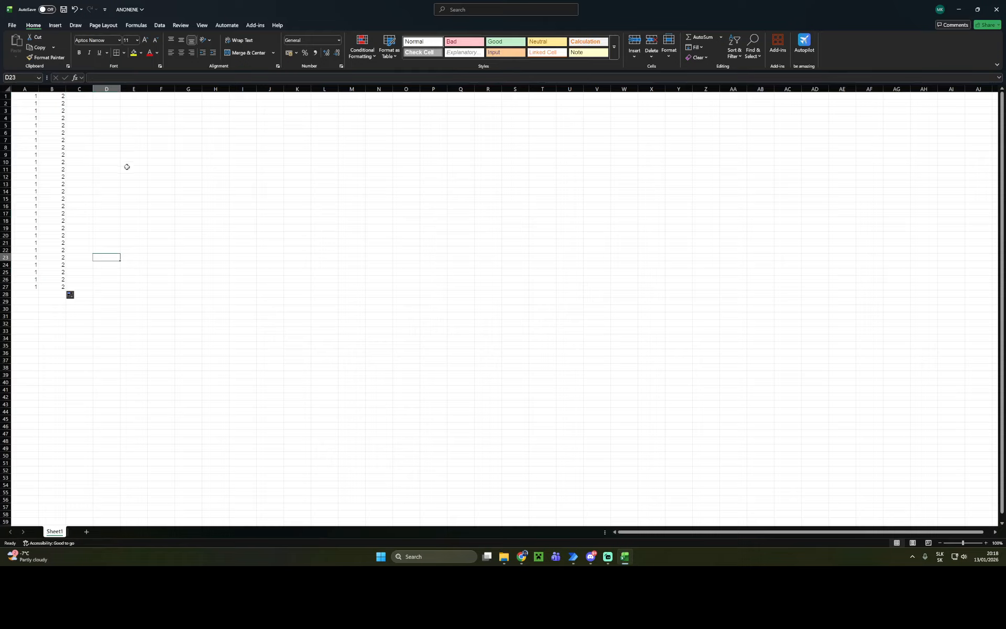
Replace the first-row values with the column headers ID in A1 and Number in B1
click(29, 94)
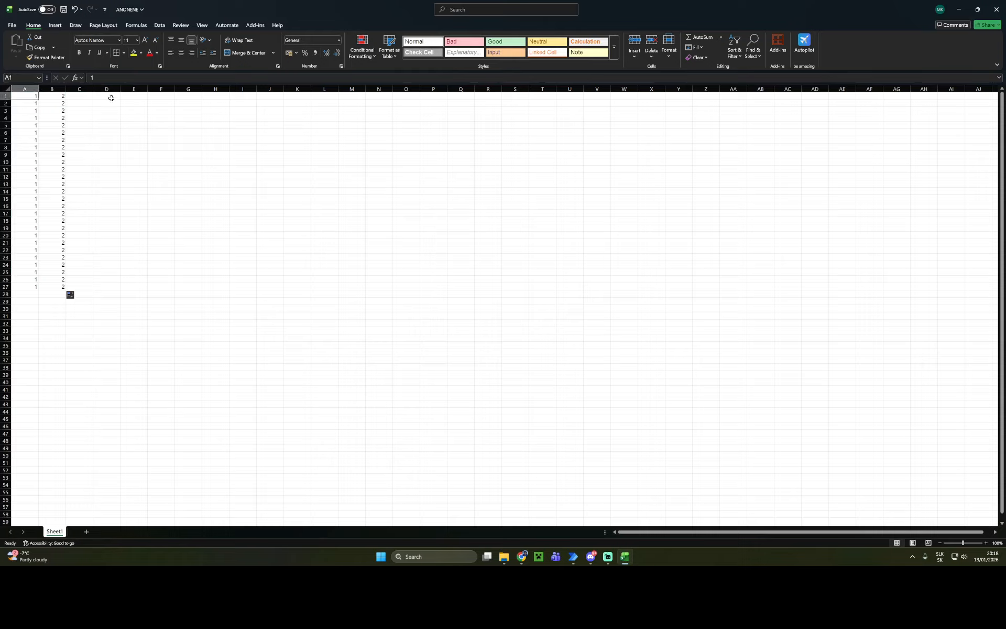
text(ID)
click(58, 96)
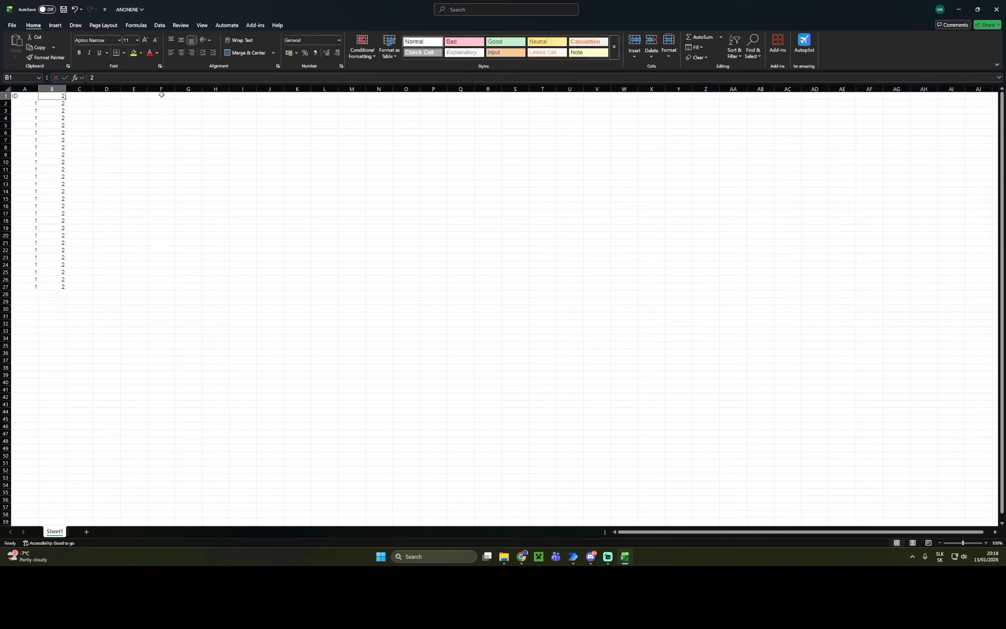
text(Numbbe)
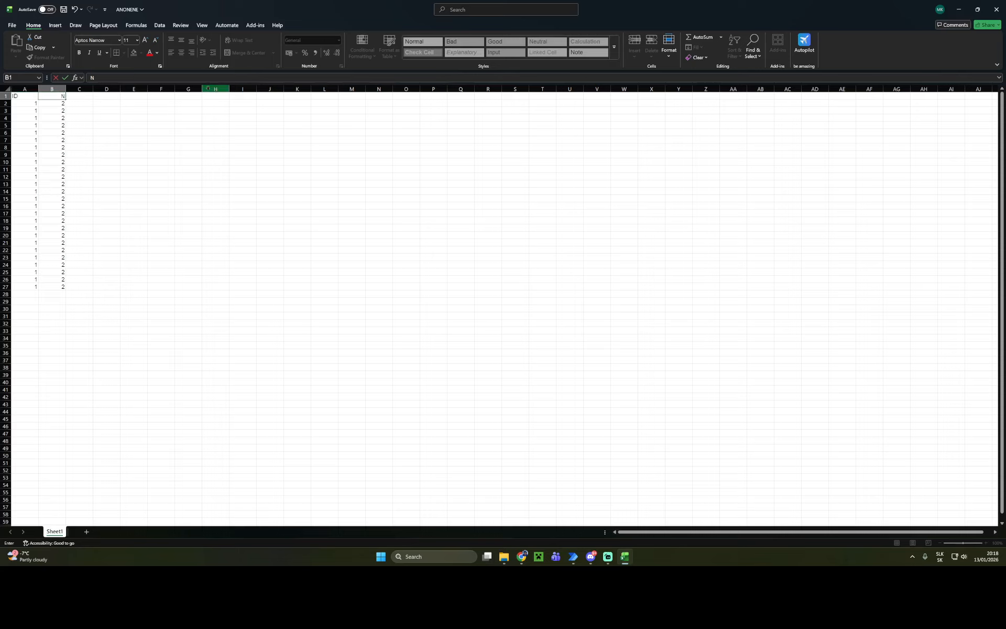
key(BackSpace)
key(BackSpace)
key(Return)
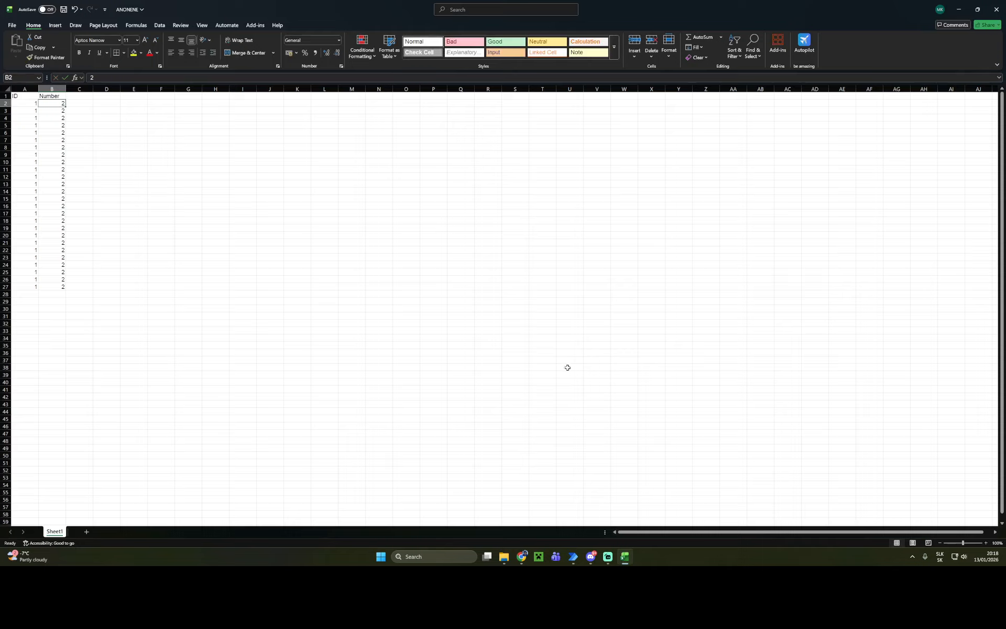
Switch to the Power Automate flow and add Get first free column/row from Excel worksheet after Attach to running Excel, using %ExcelInstance%
click(32, 295)
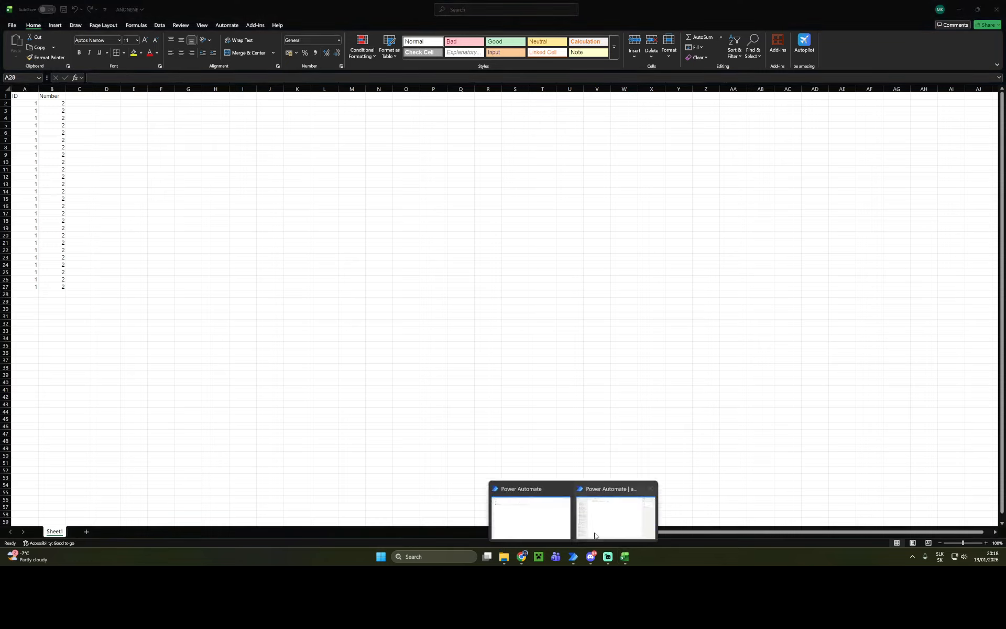
click(600, 516)
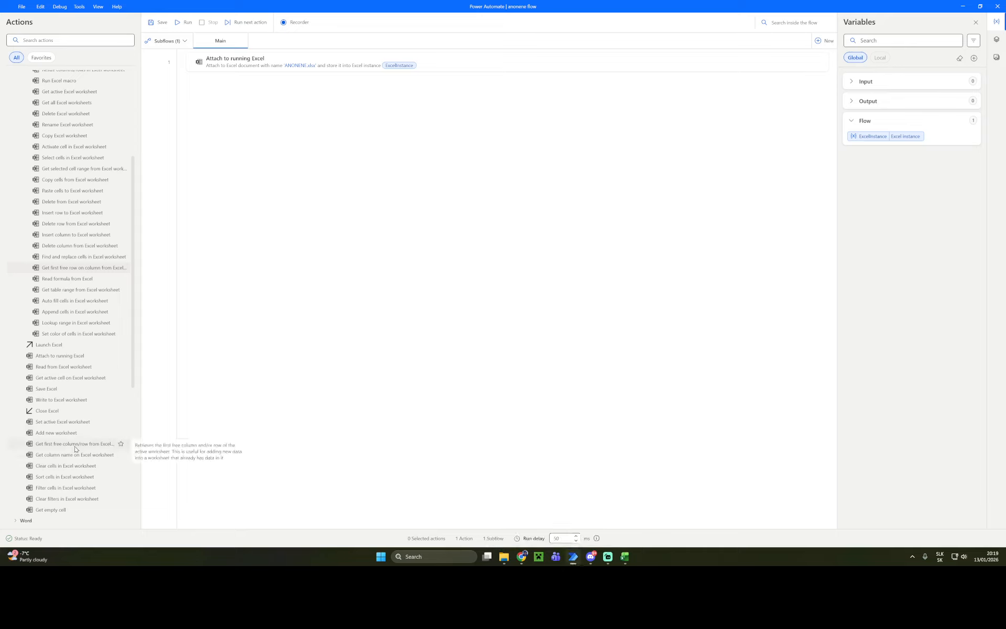
drag(139, 412, 381, 118)
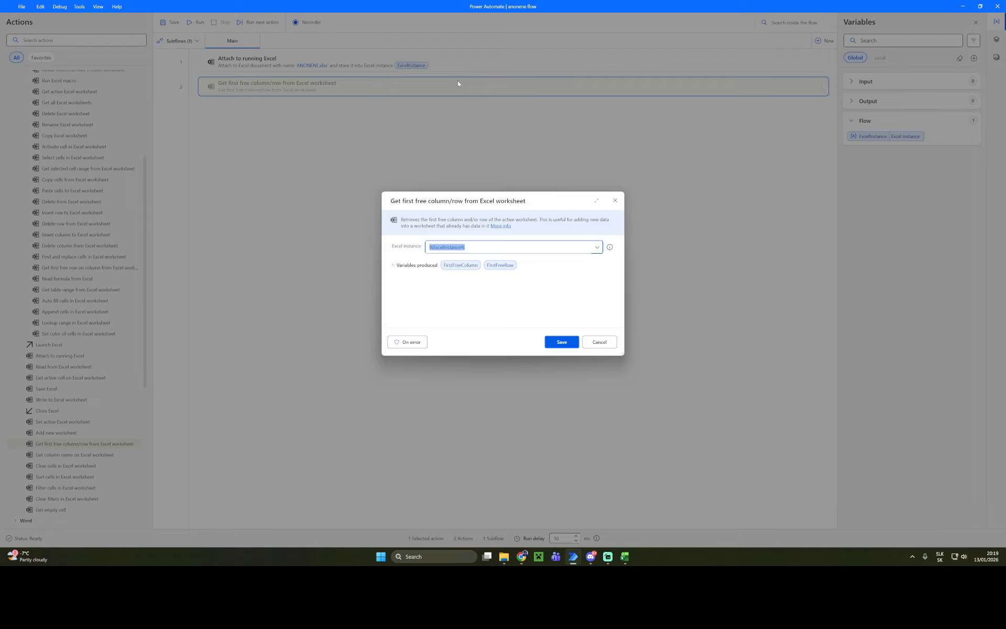
click(565, 345)
click(417, 69)
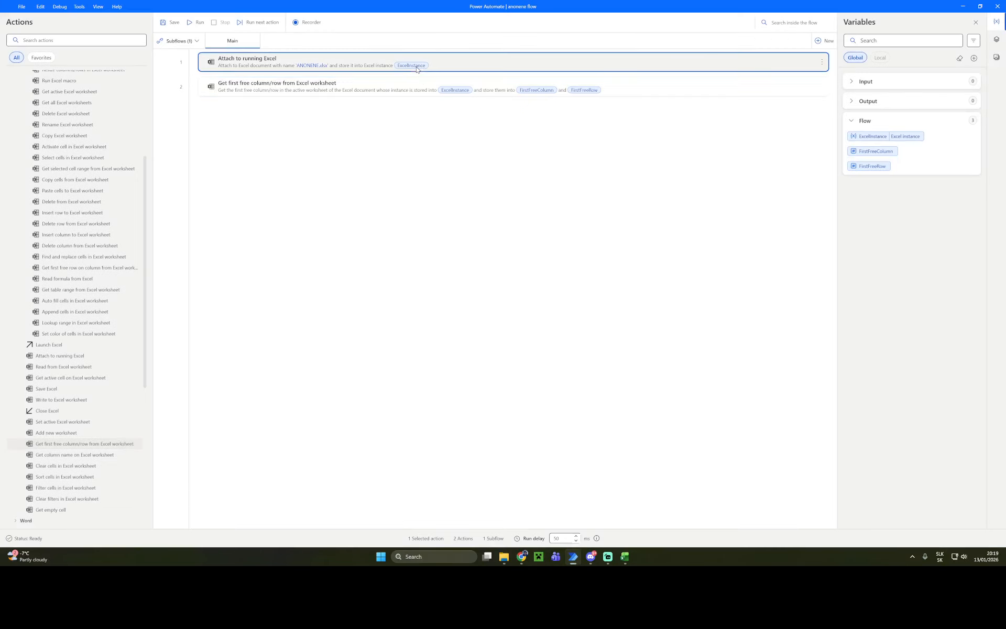
click(329, 190)
drag(84, 344, 349, 85)
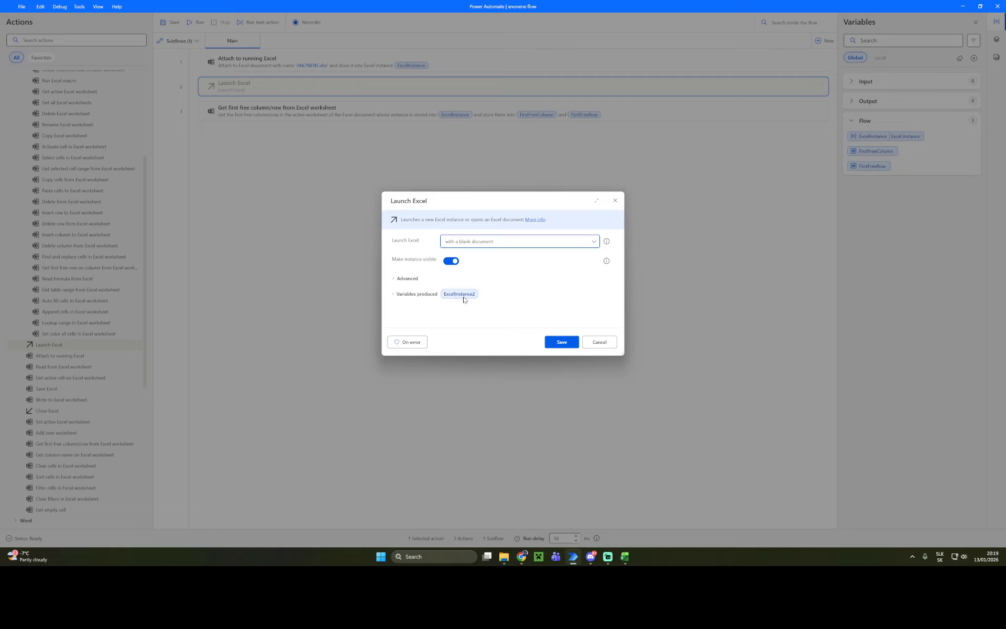
click(615, 201)
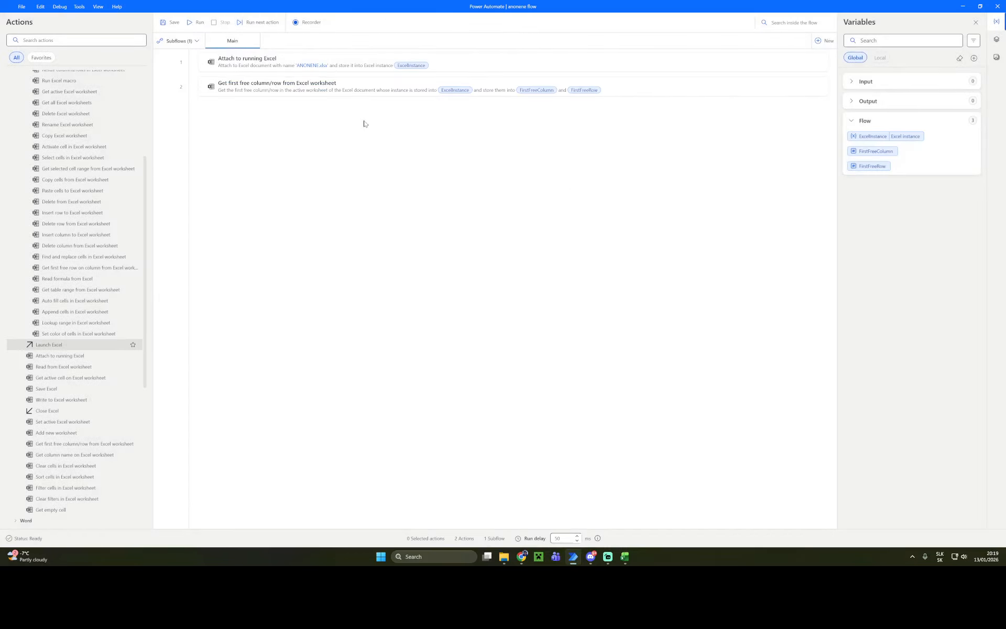
click(280, 96)
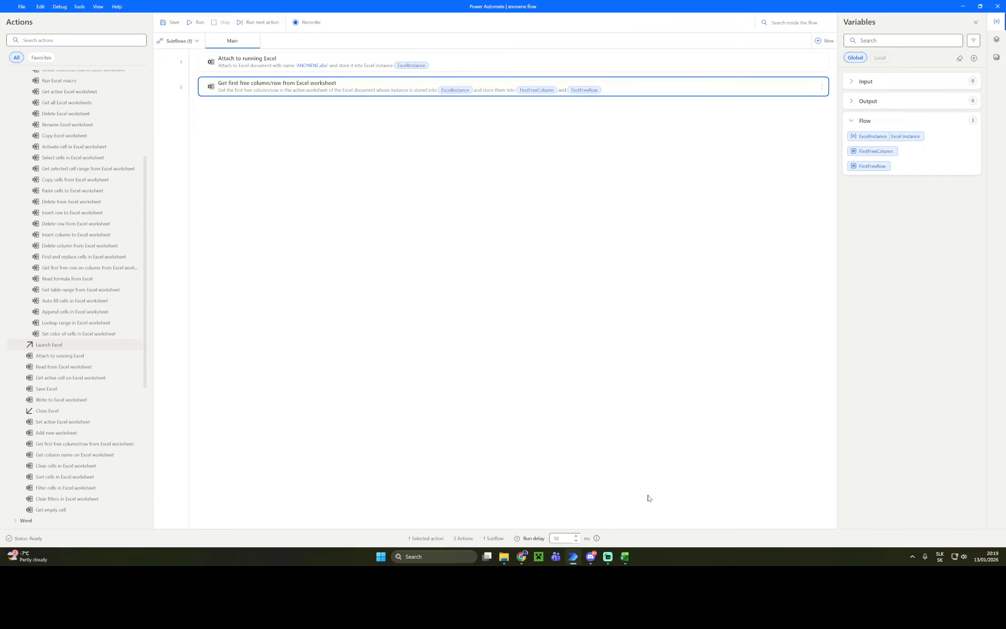
Switch to the Excel workbook and examine which column and row come first after the filled data
click(625, 563)
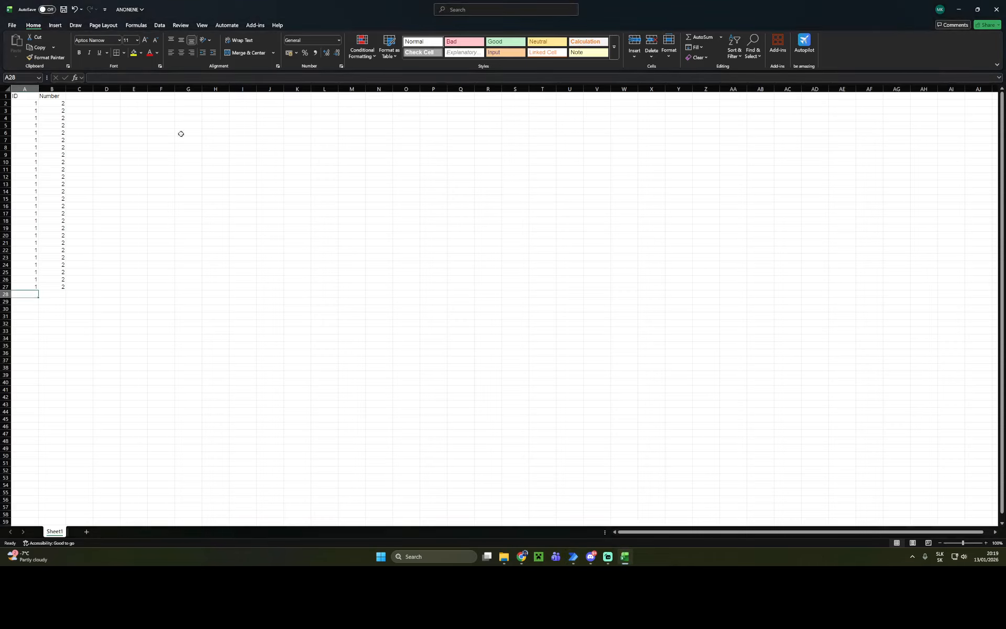
click(181, 184)
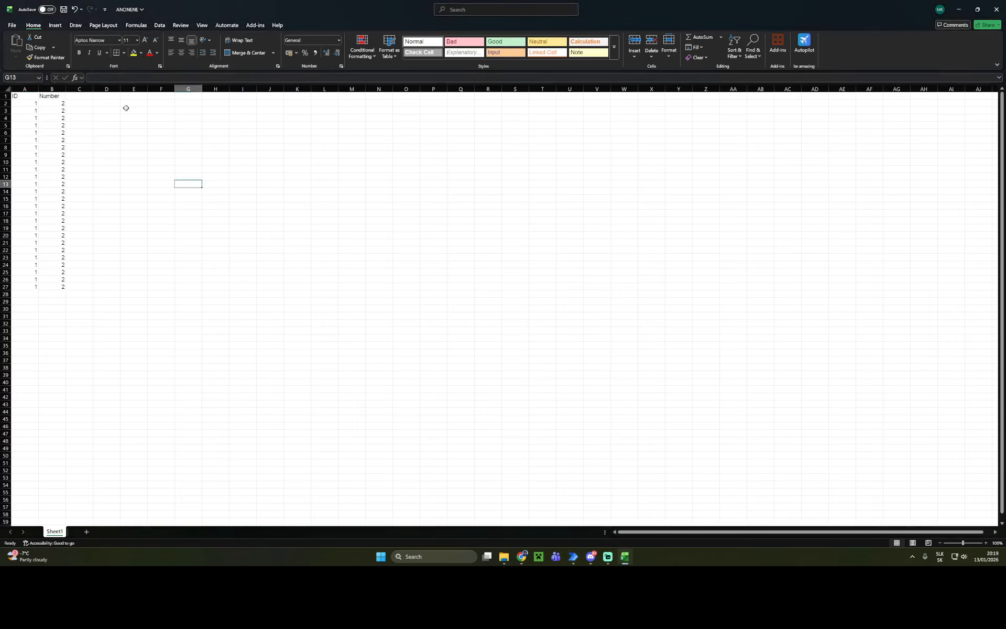
click(79, 89)
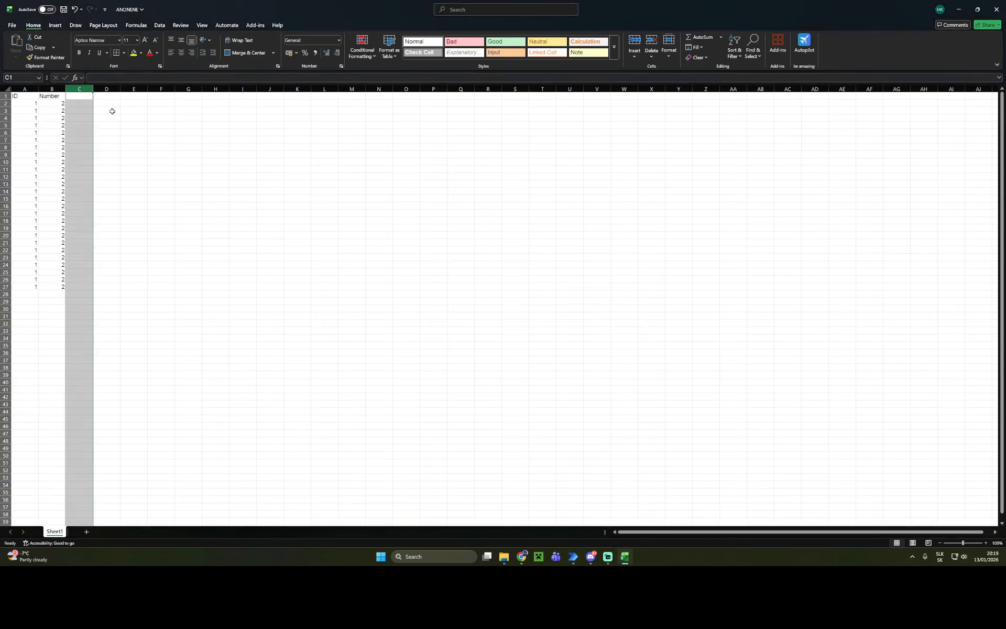
click(33, 89)
click(45, 88)
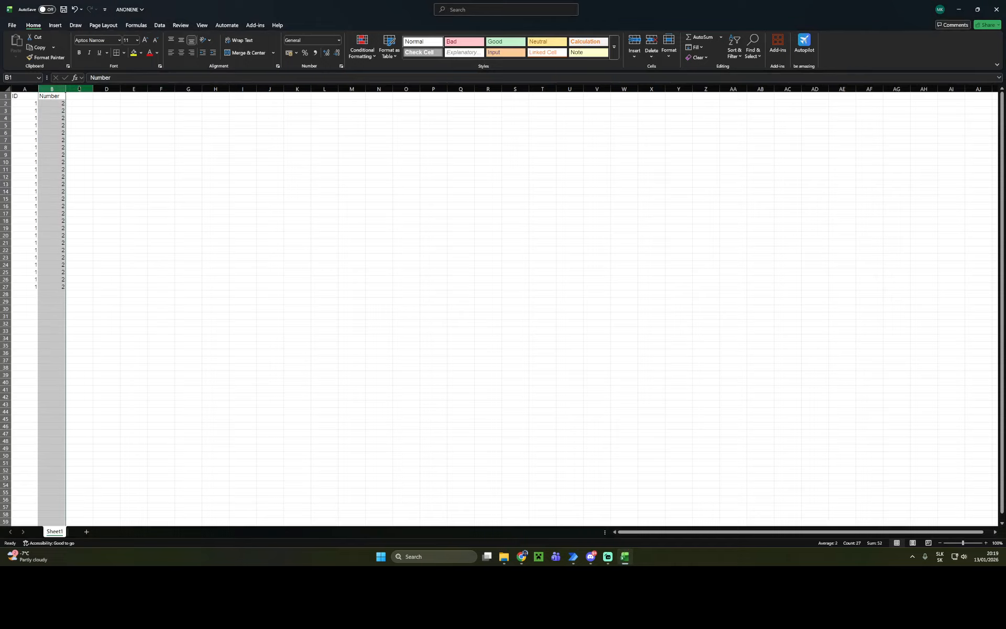
click(79, 89)
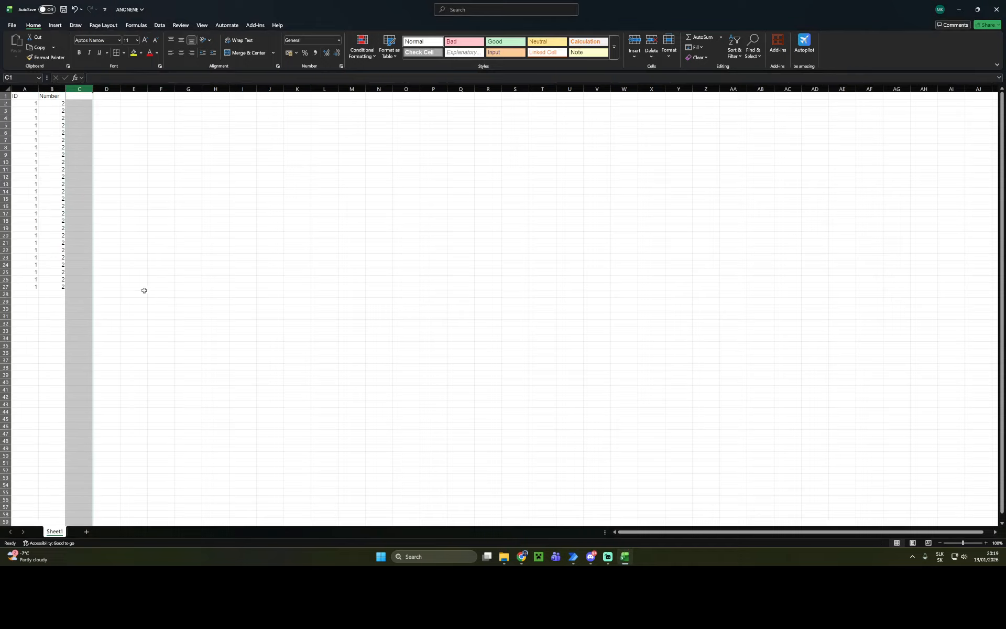
click(7, 294)
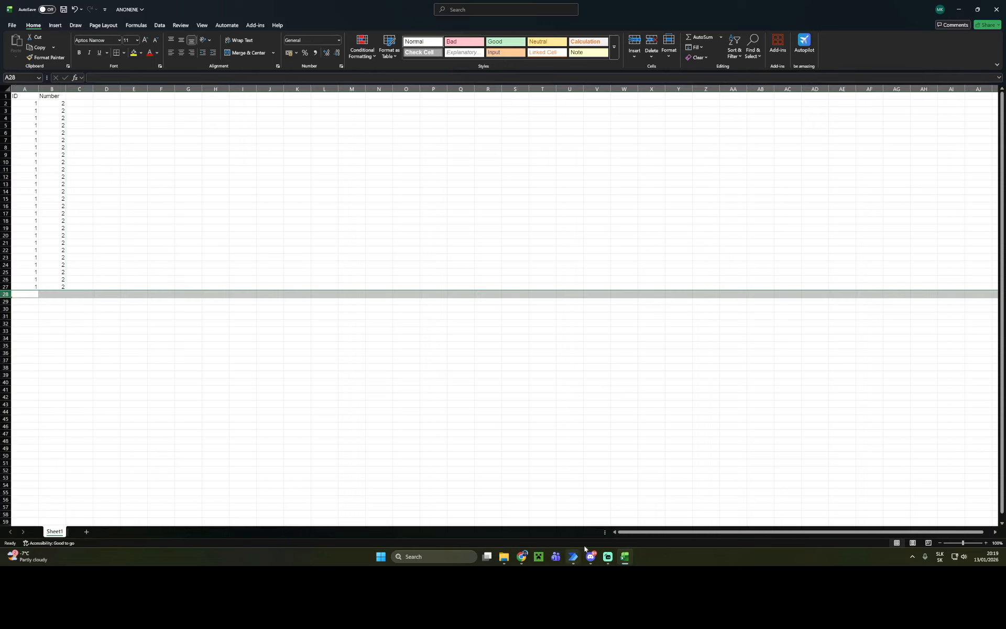
Switch back to the Power Automate flow and run it to produce the FirstFreeColumn and FirstFreeRow values
click(573, 557)
click(589, 516)
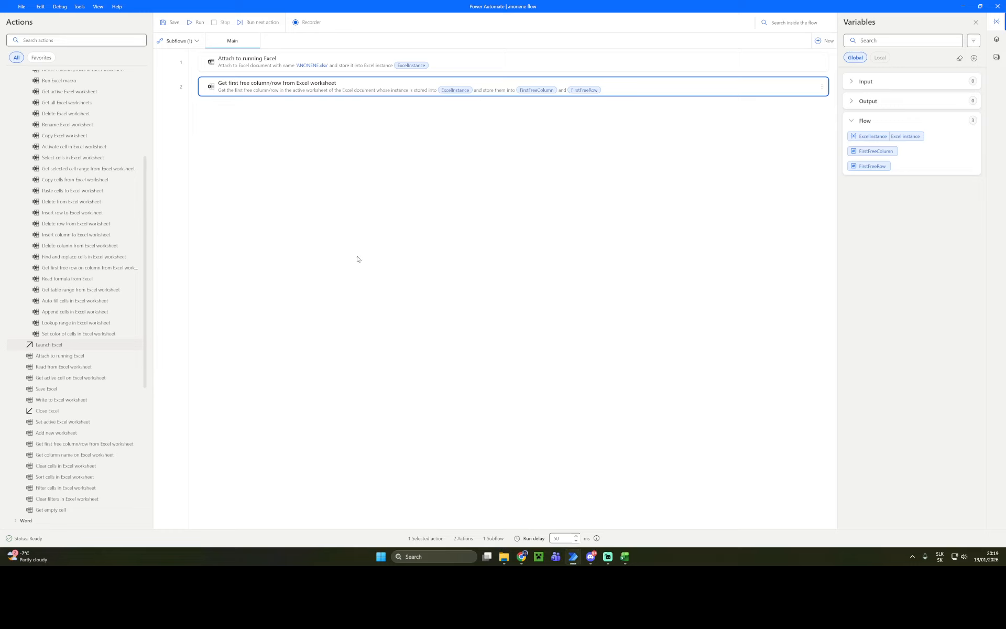
click(261, 141)
click(197, 23)
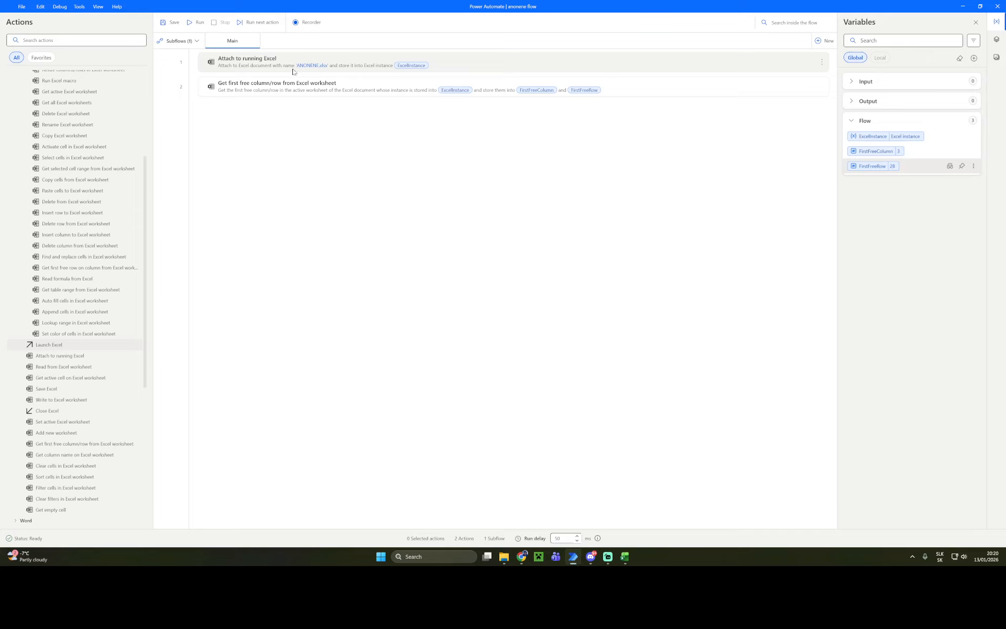
click(311, 70)
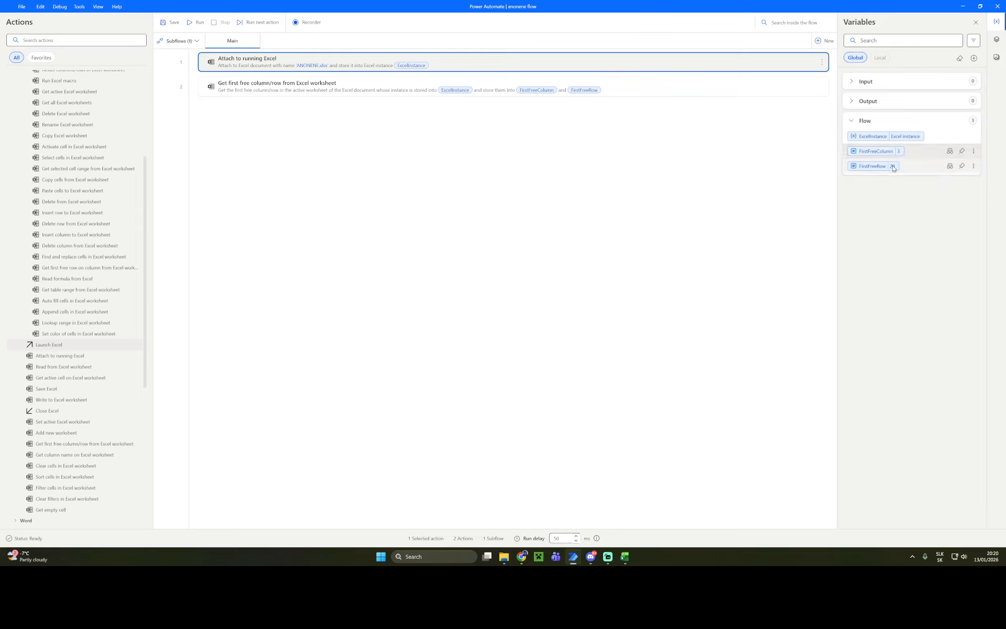
Switch to the Excel workbook and compare the last filled row and columns A to C with the flow's free row and column values
click(625, 556)
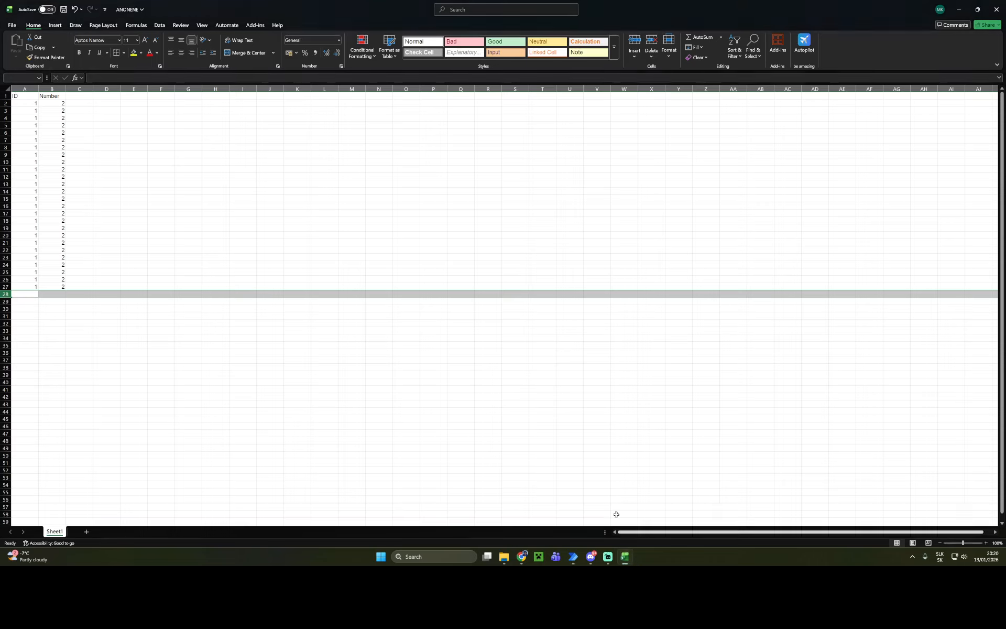
click(6, 287)
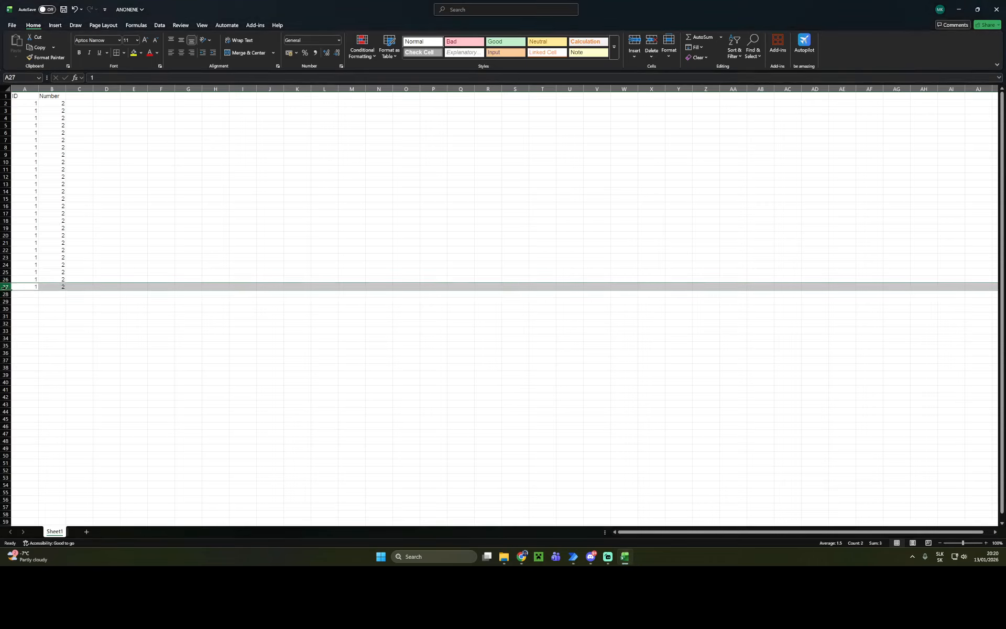
click(52, 89)
click(84, 97)
click(80, 89)
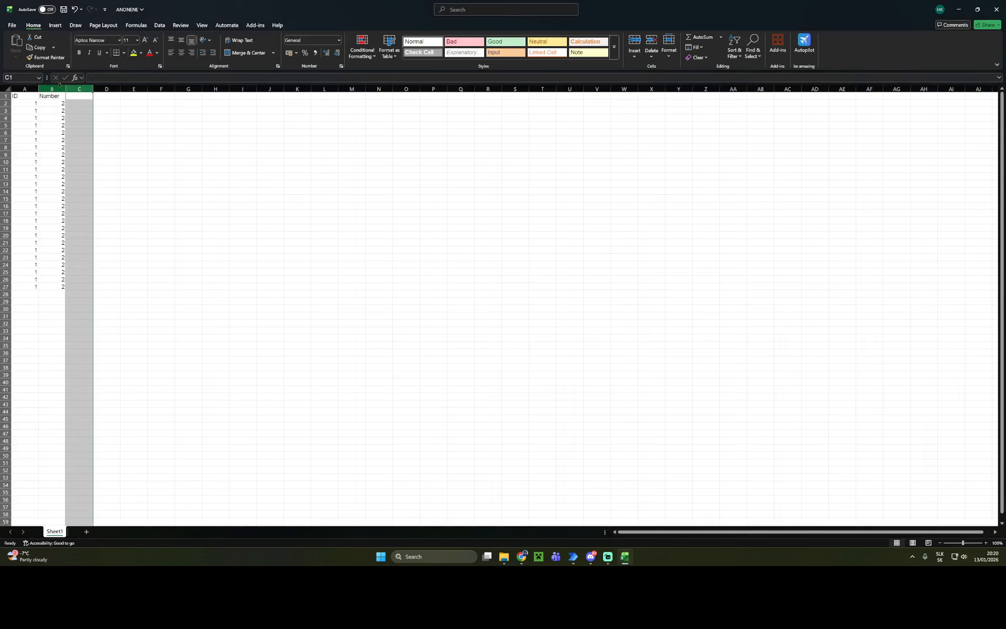
click(51, 89)
click(27, 89)
click(51, 89)
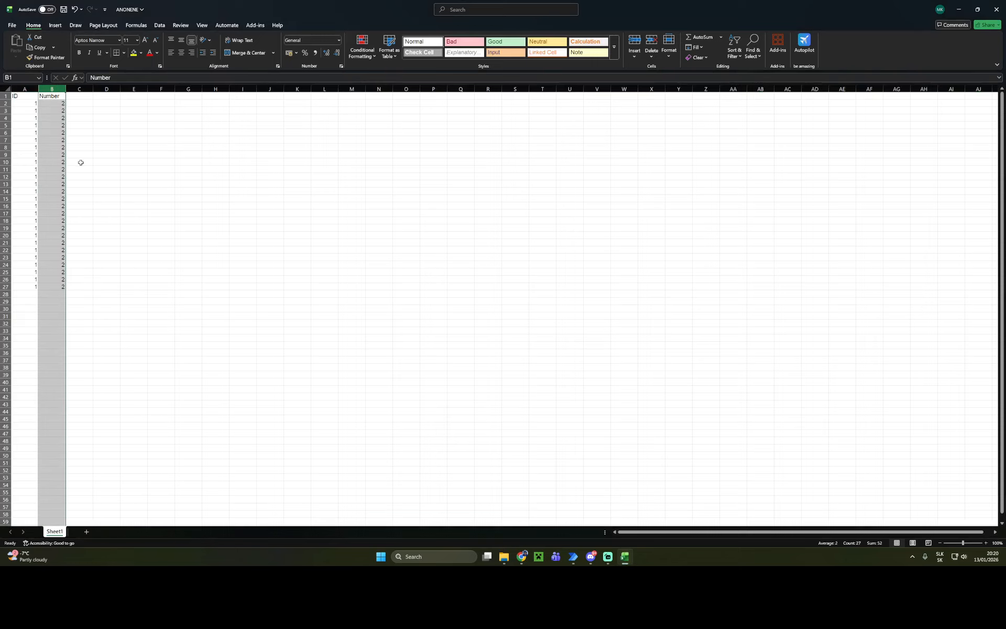
click(80, 90)
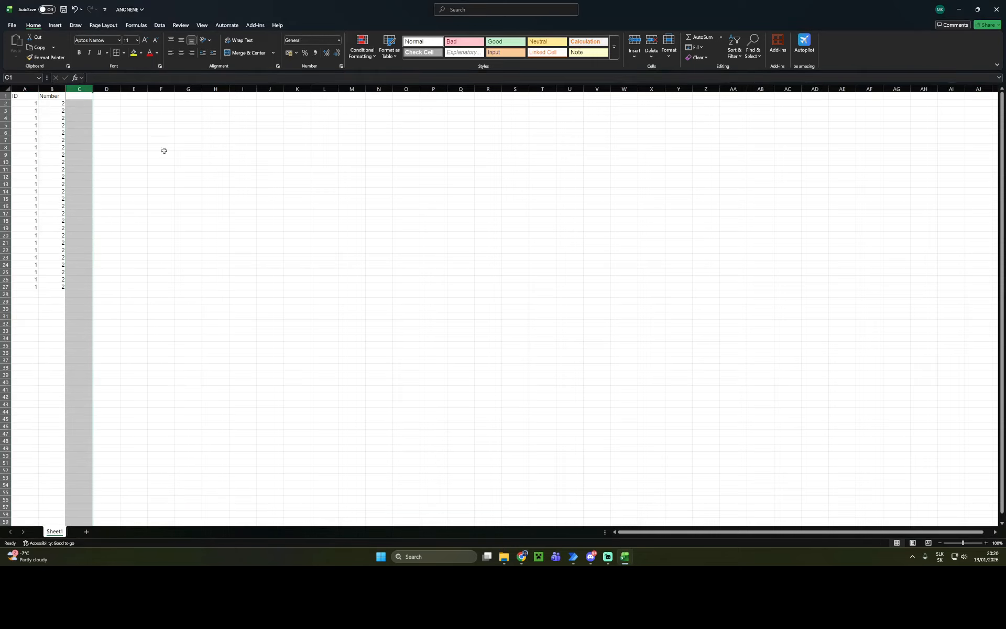
mouse_move(573, 554)
click(84, 96)
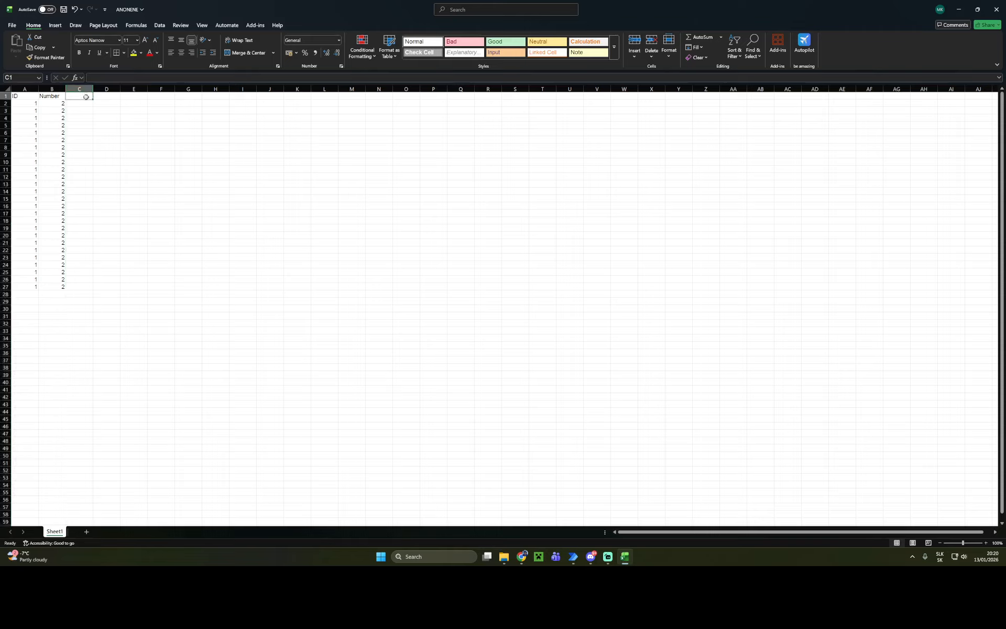
click(78, 285)
Review the Get first free column/row action in Power Automate and examine the last filled cells A27:B27 in Excel
click(623, 496)
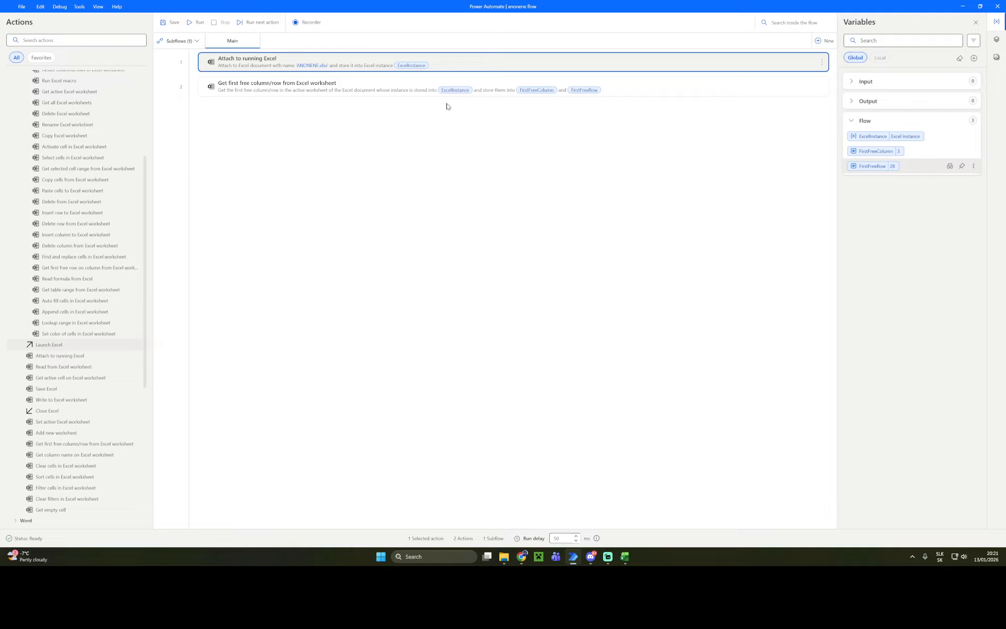
click(252, 89)
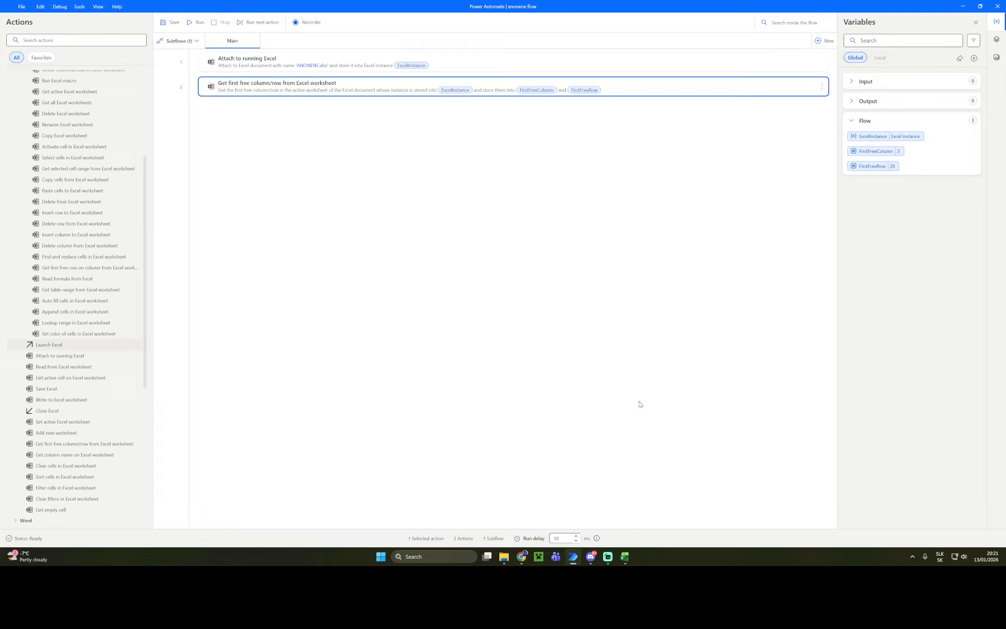
click(631, 558)
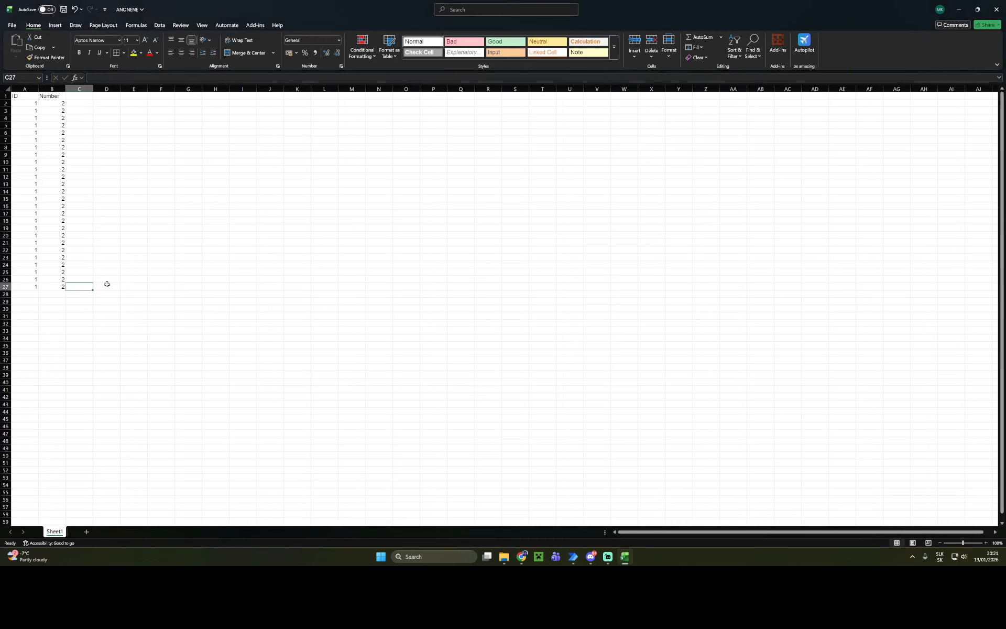
drag(35, 286, 64, 288)
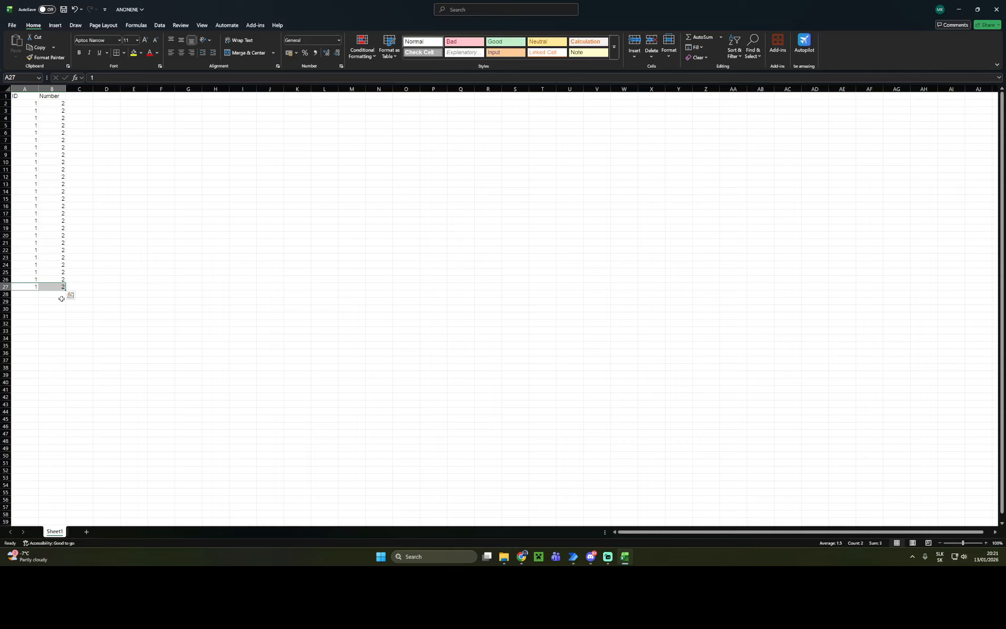
Extend the 1s in the ID column from A27 down to row 35, leaving the Number column as it is
click(55, 316)
click(34, 287)
drag(38, 290, 39, 347)
click(104, 332)
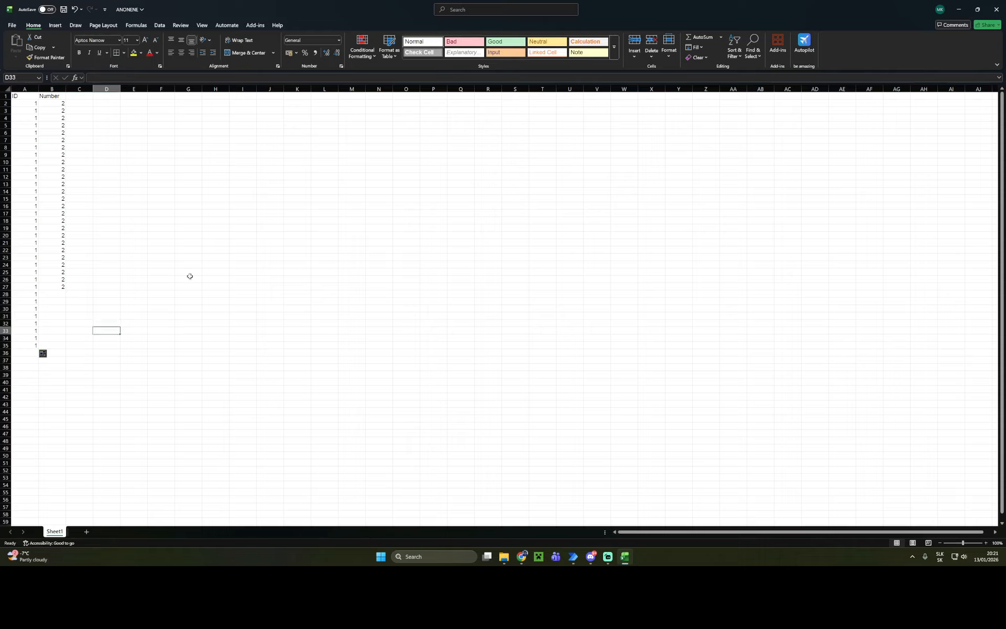
click(160, 118)
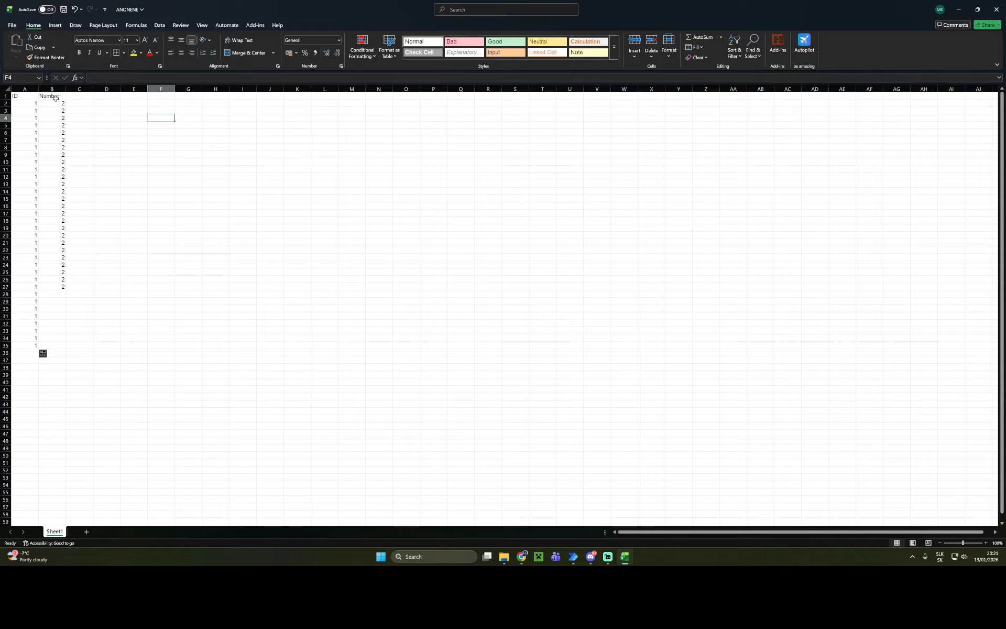
click(22, 344)
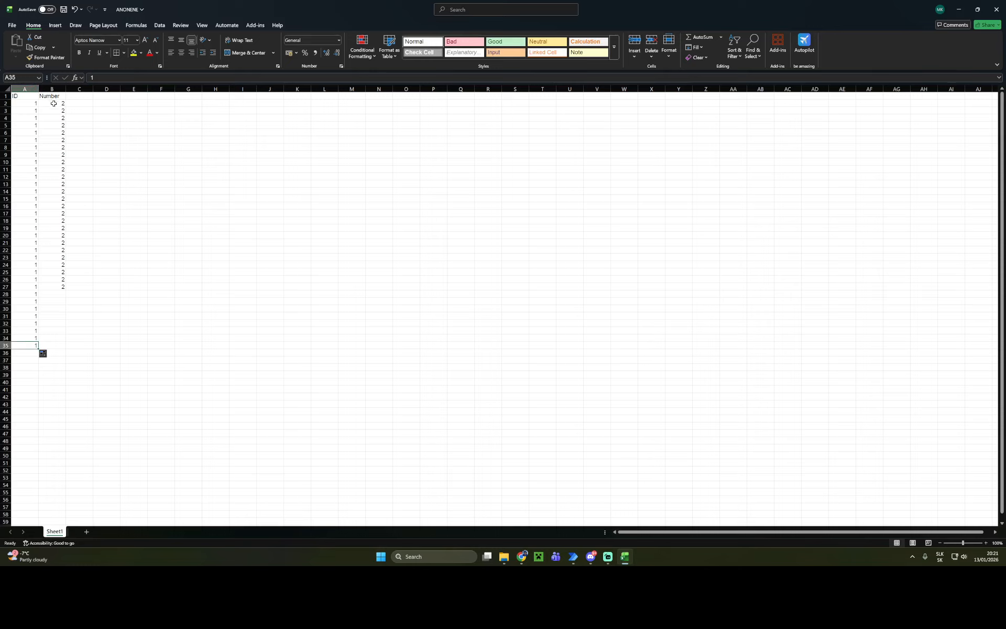
Switch to Power Automate, rerun the flow, and check its free row against the cell below the last ID in Excel
click(608, 557)
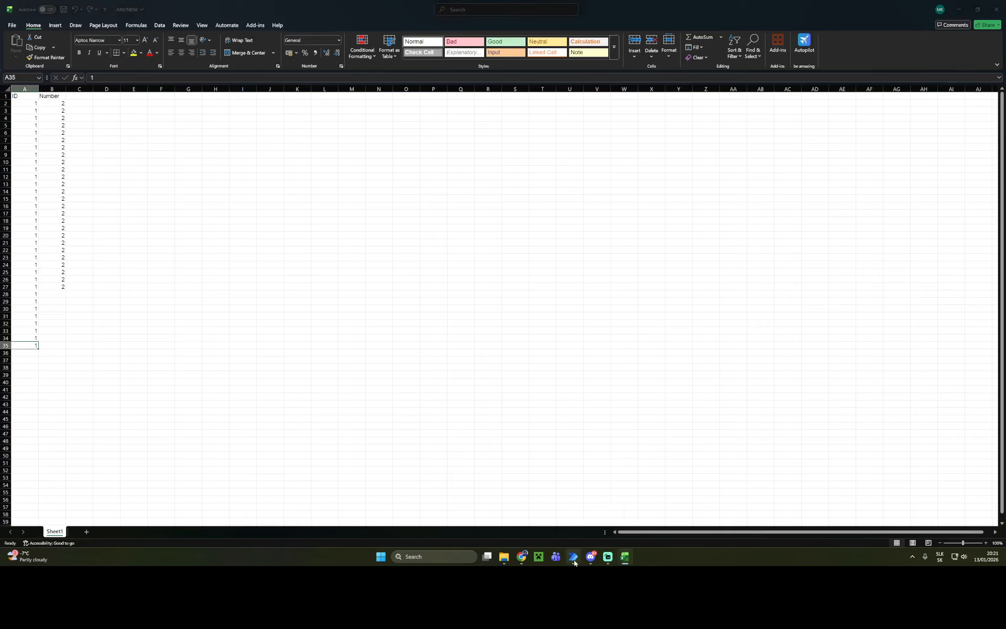
click(200, 22)
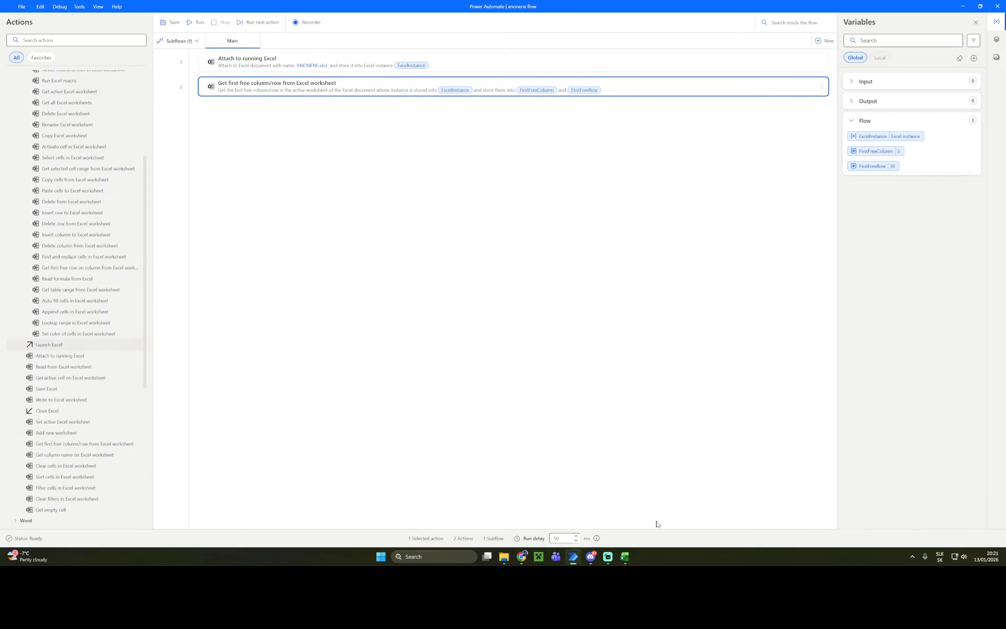
click(624, 556)
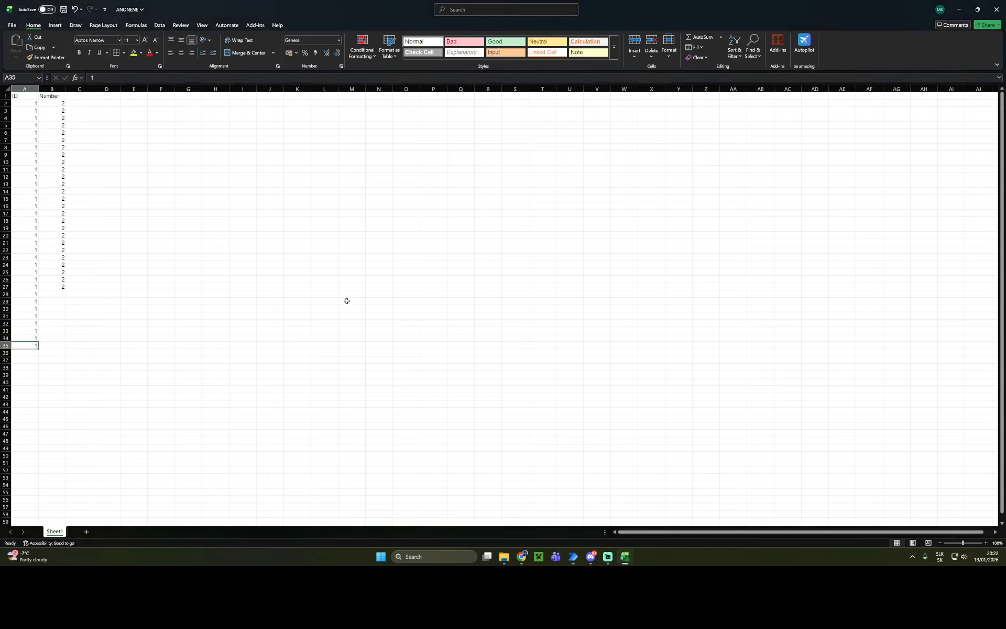
click(22, 354)
Fill J1:J42 with the value 5 and inspect row 43 just below the filled range
click(269, 95)
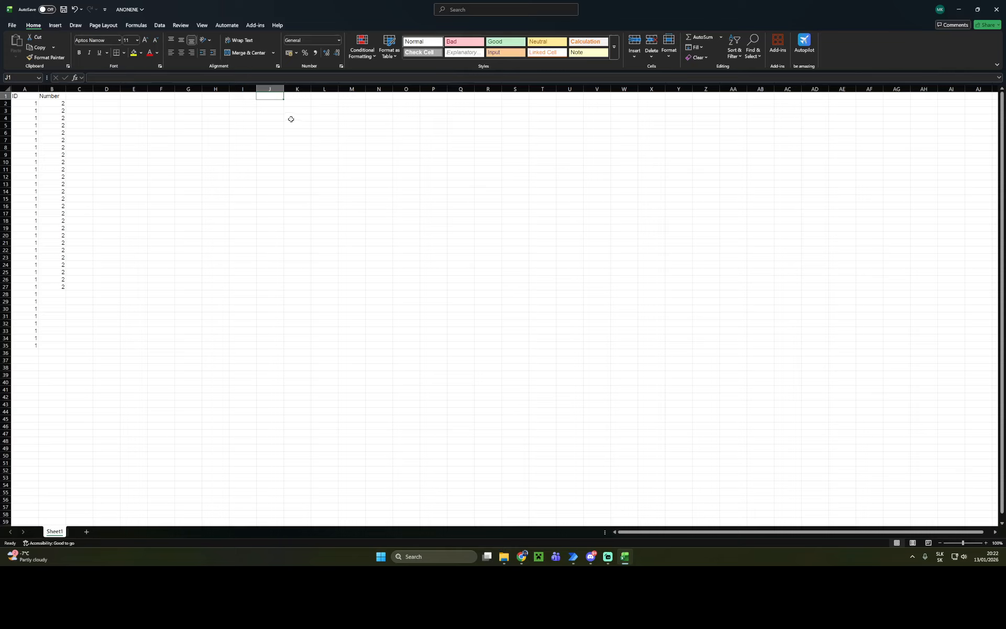
text(5)
click(265, 97)
drag(284, 100, 283, 400)
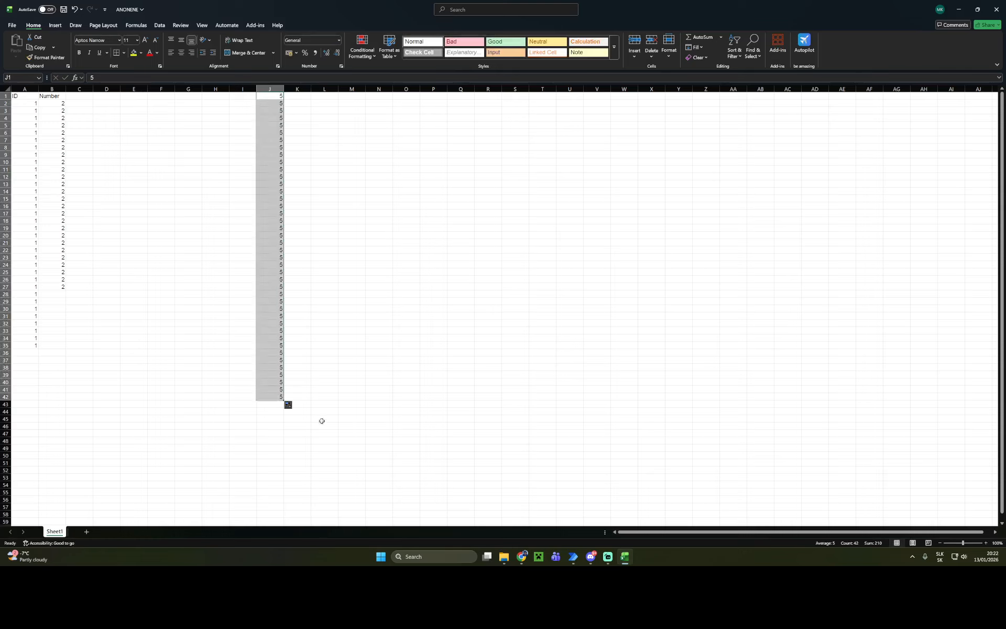
click(7, 404)
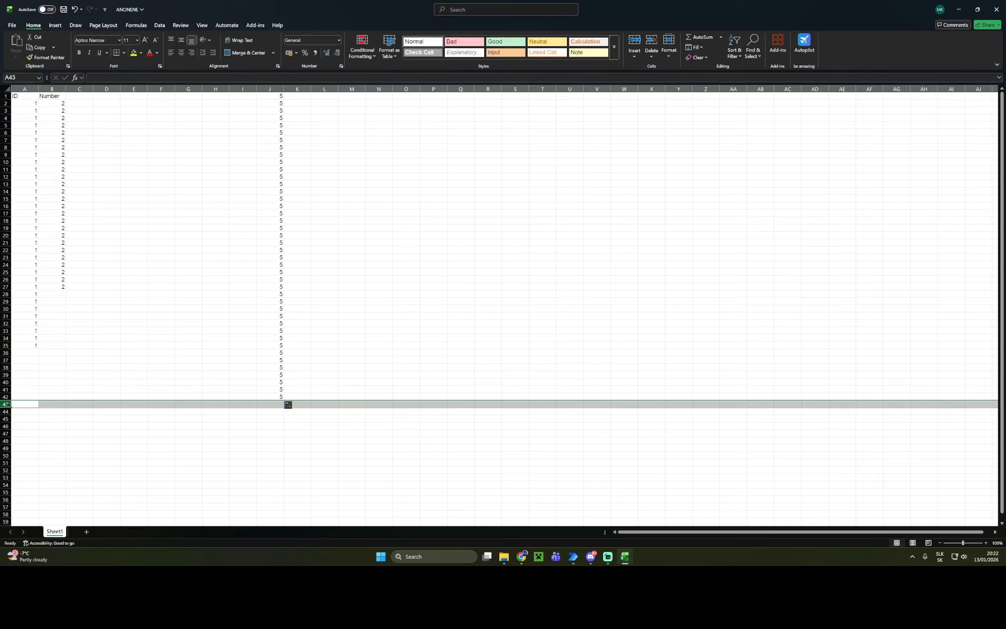
click(351, 375)
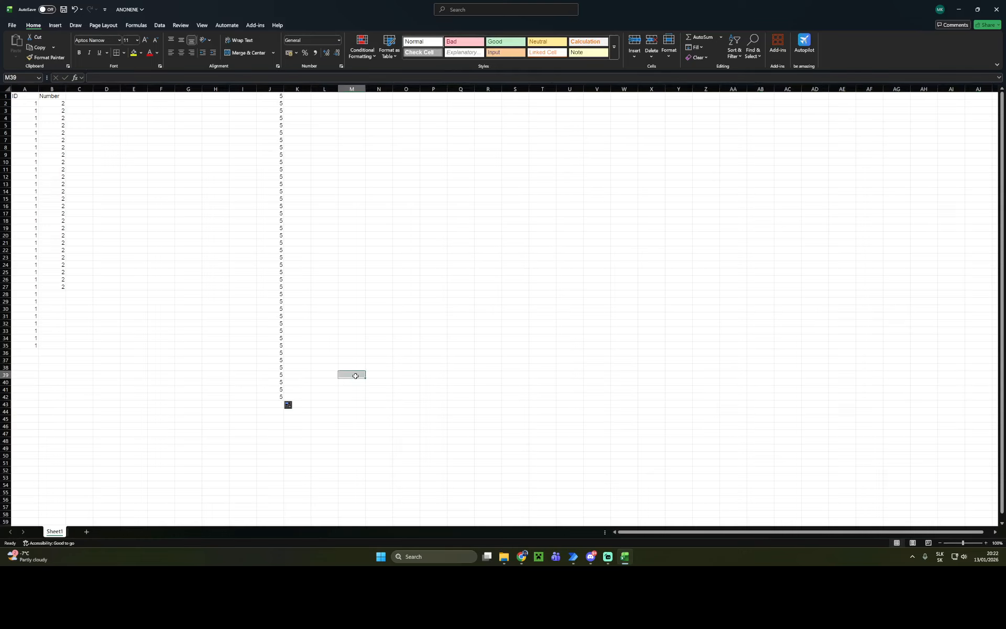
Switch to the Power Automate flow and run it to update the FirstFreeColumn and FirstFreeRow values
click(573, 556)
click(614, 528)
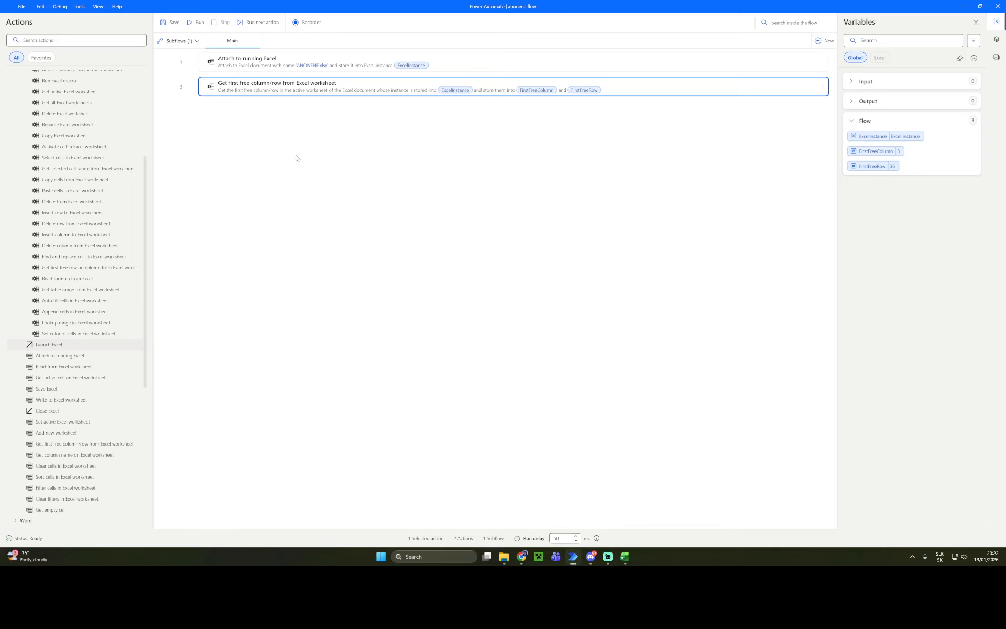
click(192, 23)
click(573, 556)
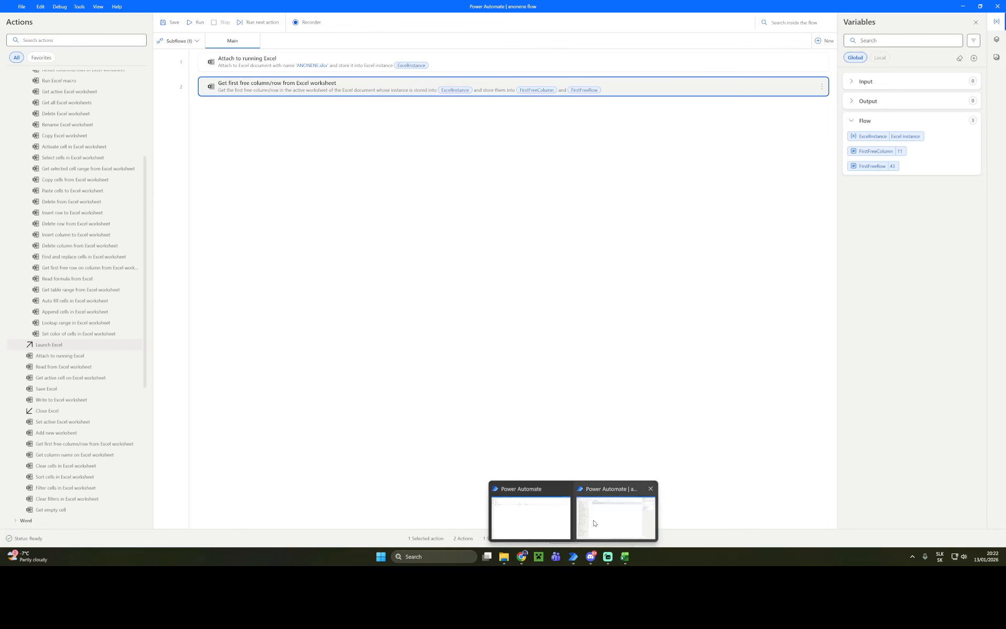
Switch to the Excel workbook and clear the 5s from J1:J42
click(624, 556)
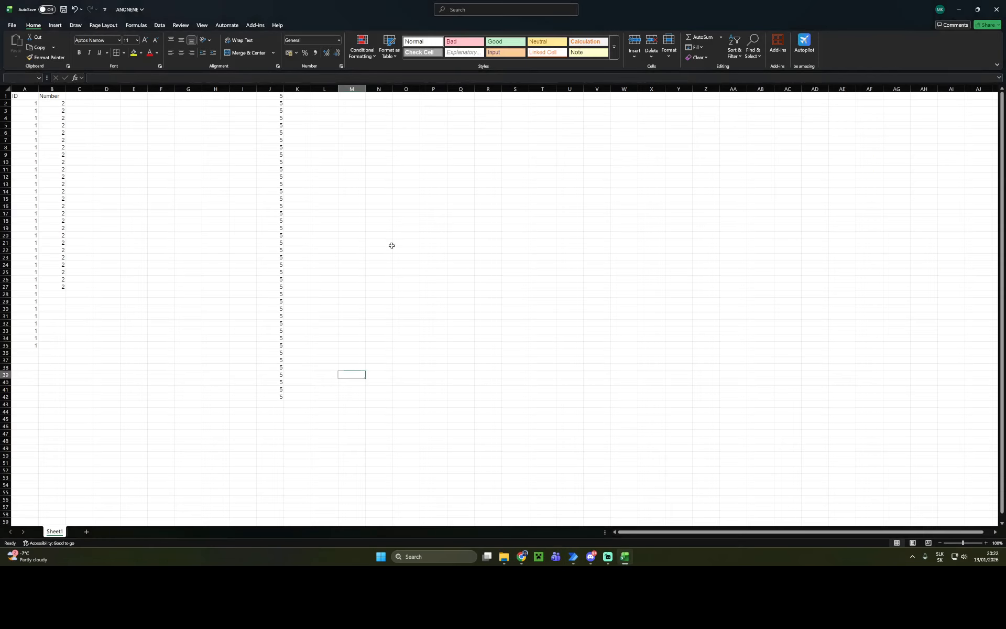
drag(274, 397, 284, 97)
key(Delete)
click(324, 162)
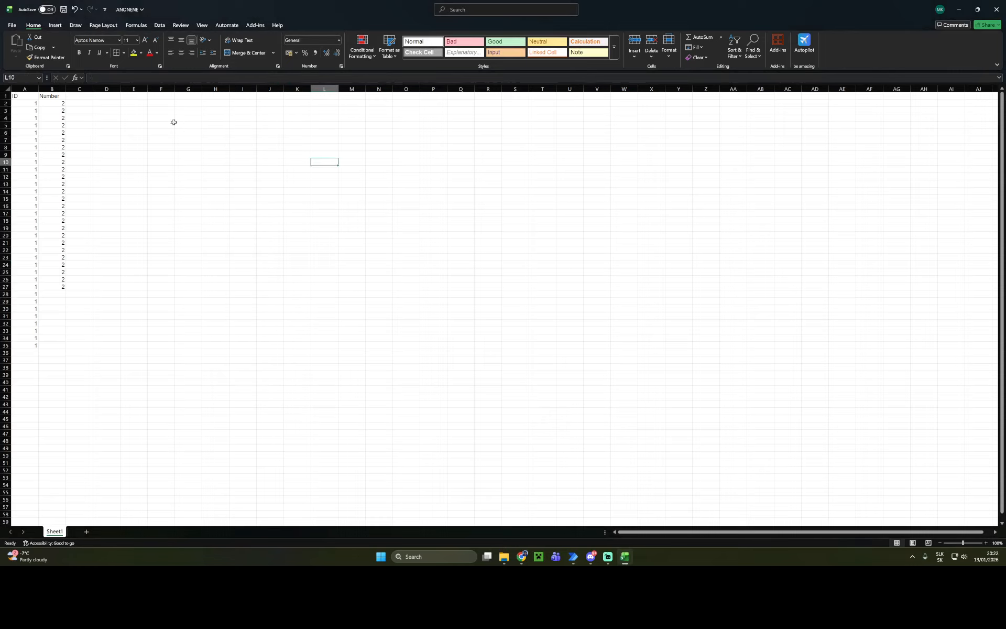
Examine the Number column from B2 down to its last filled cell and the empty column C beside it
click(77, 99)
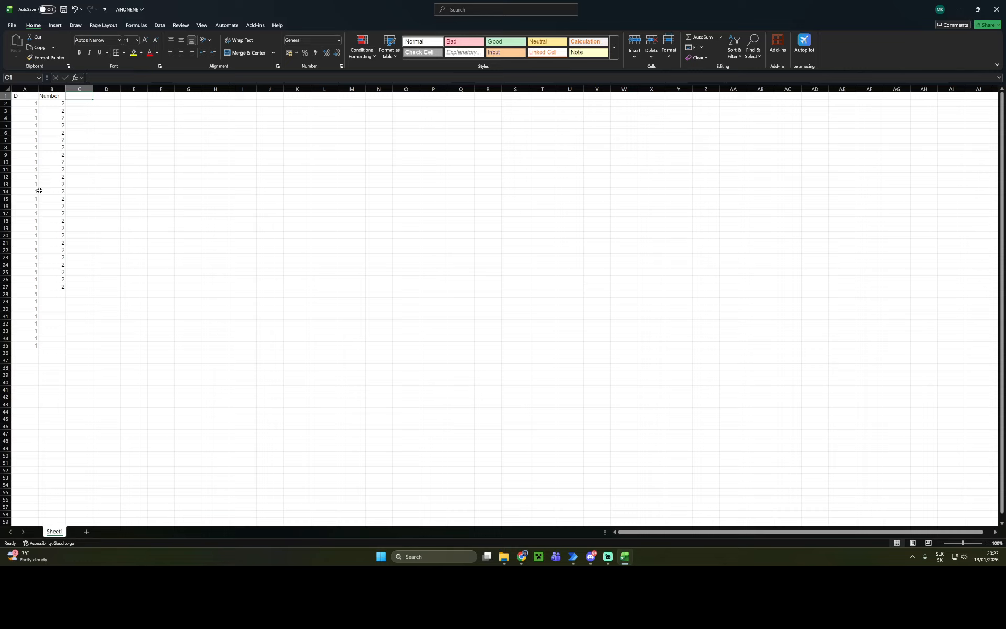
click(63, 104)
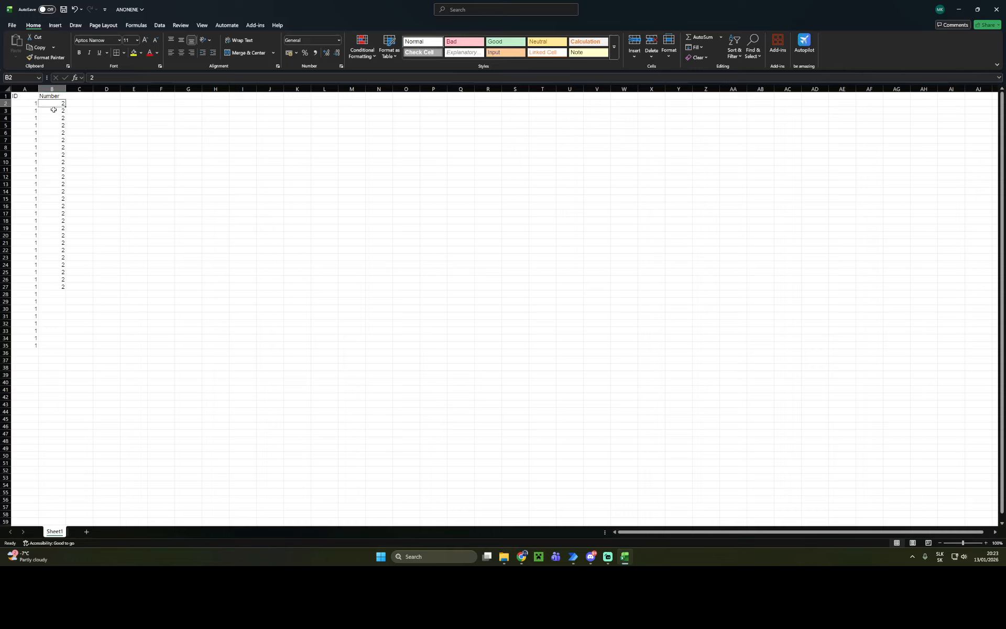
click(57, 111)
click(54, 141)
click(54, 222)
click(44, 273)
click(62, 287)
key(ctrl+d)
Switch to Power Automate and add a Get first free row on column from Excel worksheet action as the third action, with column 2
click(613, 508)
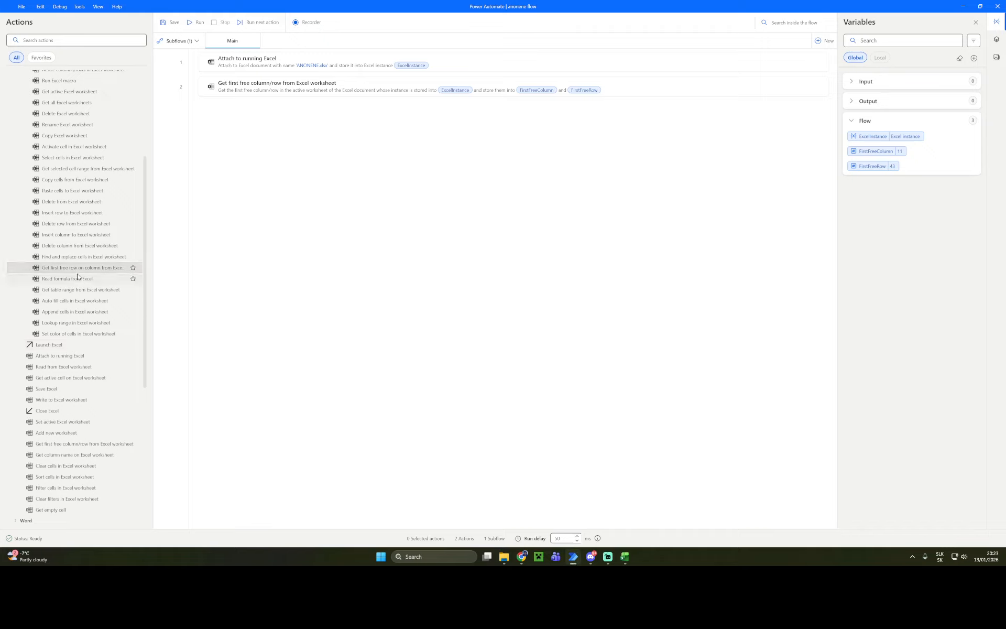
drag(66, 269, 309, 139)
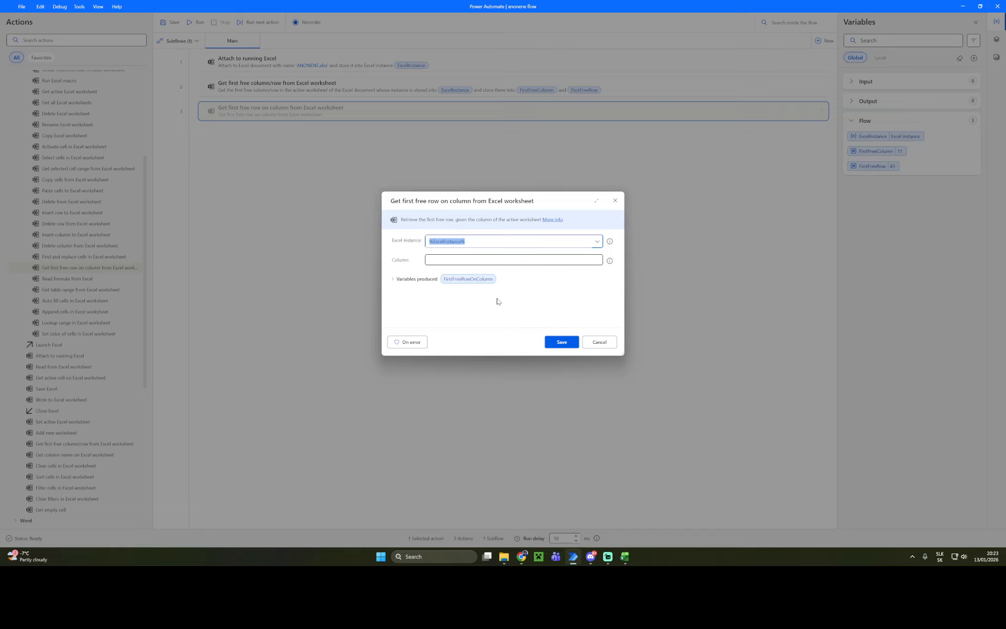
click(471, 262)
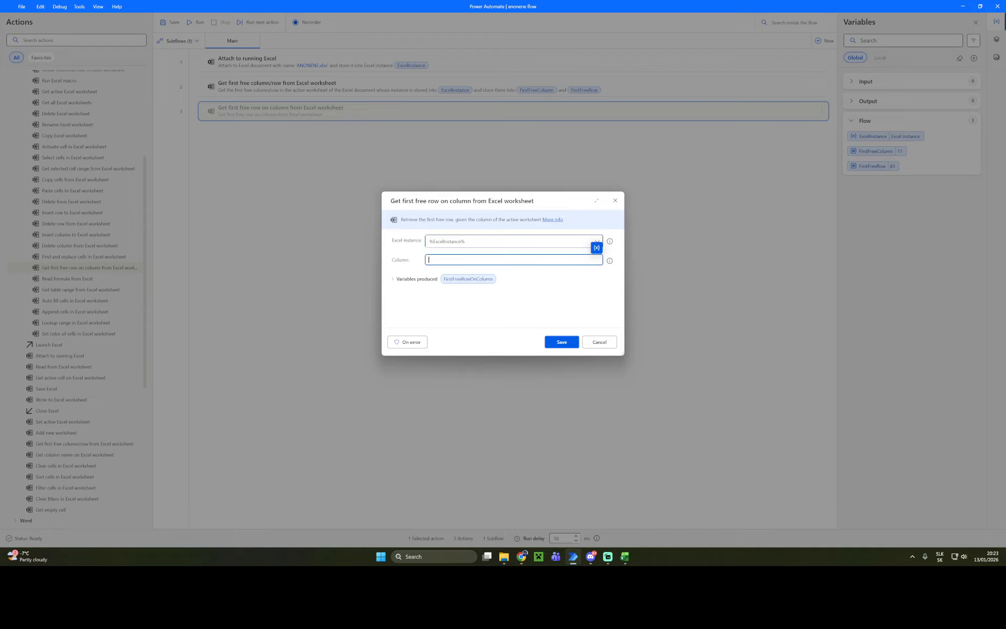
mouse_move(609, 261)
text(2)
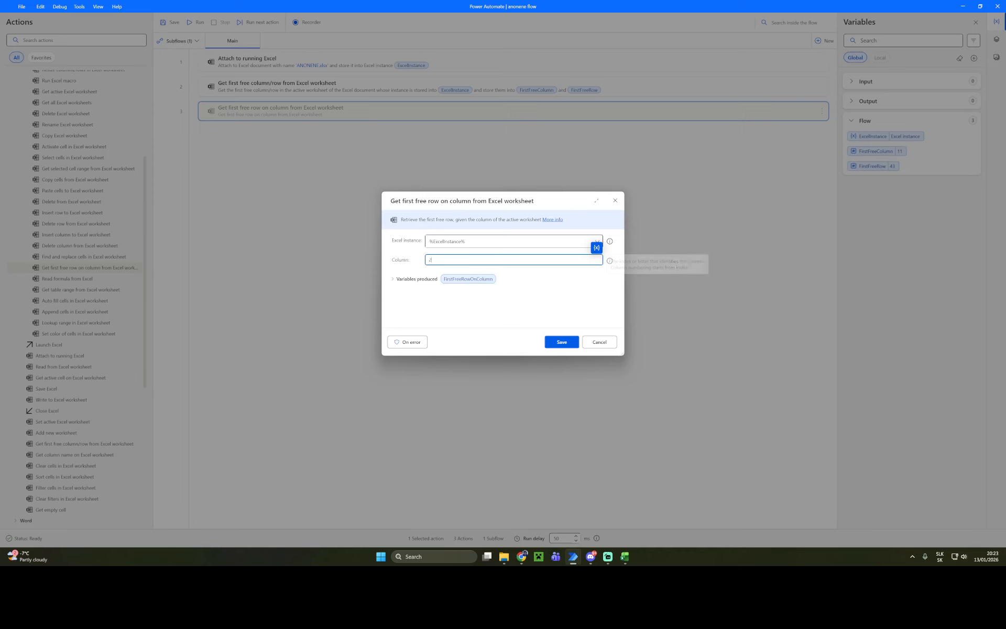
click(550, 340)
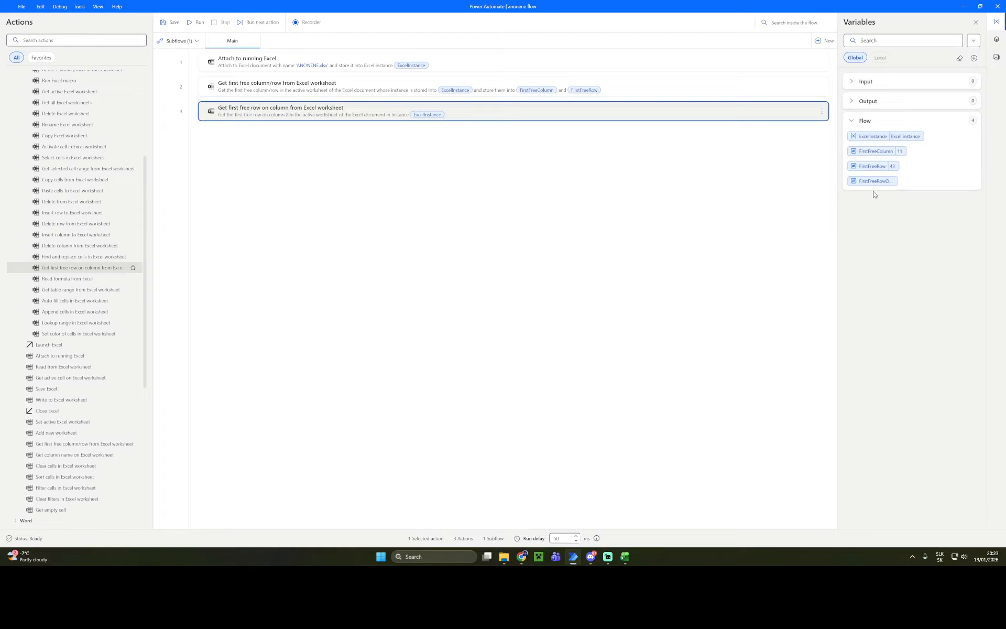
Widen the variables area until the full FirstFreeRowOnColumn name is readable and run the flow
mouse_move(872, 184)
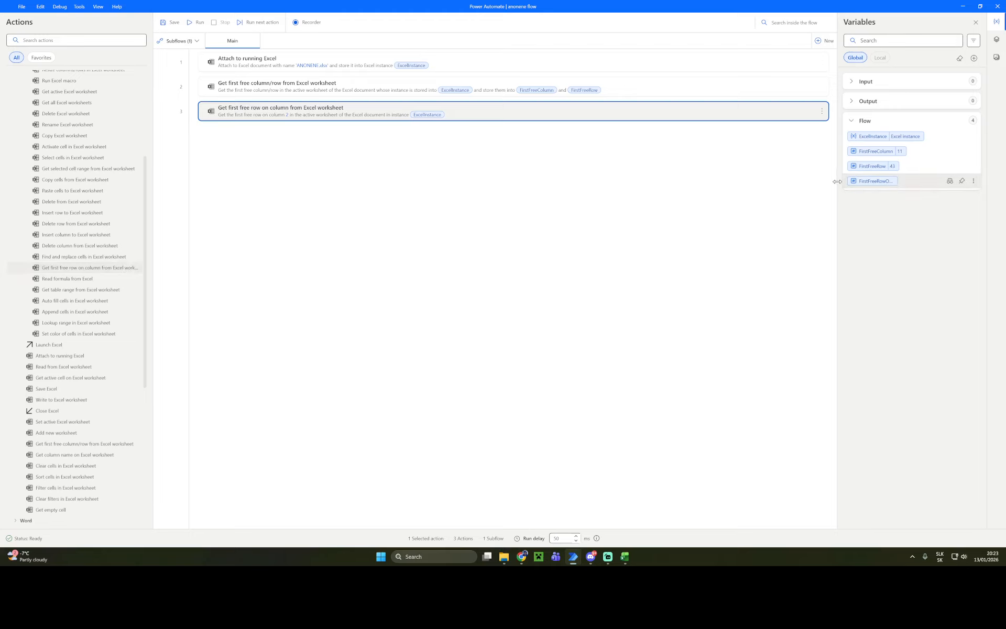
drag(837, 183, 768, 181)
click(790, 184)
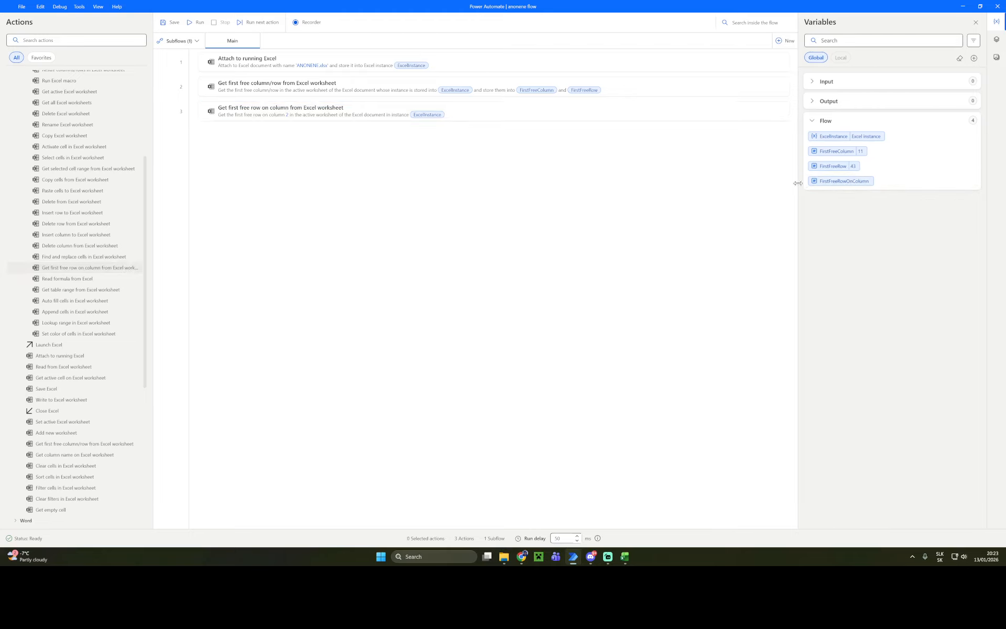
mouse_move(798, 182)
mouse_down()
mouse_move(835, 180)
mouse_move(800, 181)
mouse_up()
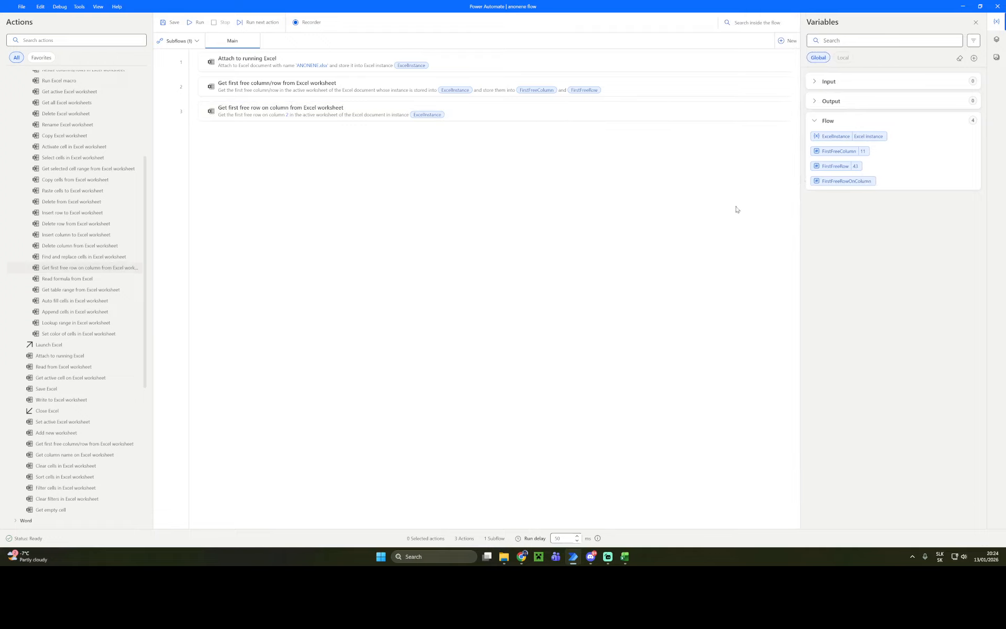
click(197, 22)
Compare the first empty cell of Excel's column B with the FirstFreeRowOnColumn value in Power Automate, and select the Get first free column/row action
key(alt+Tab)
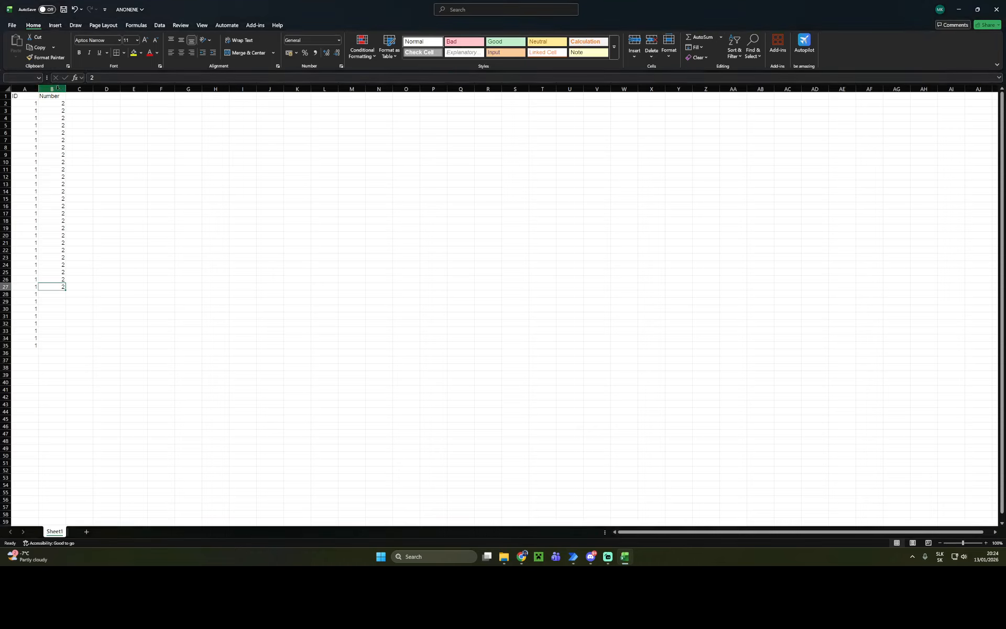
click(58, 88)
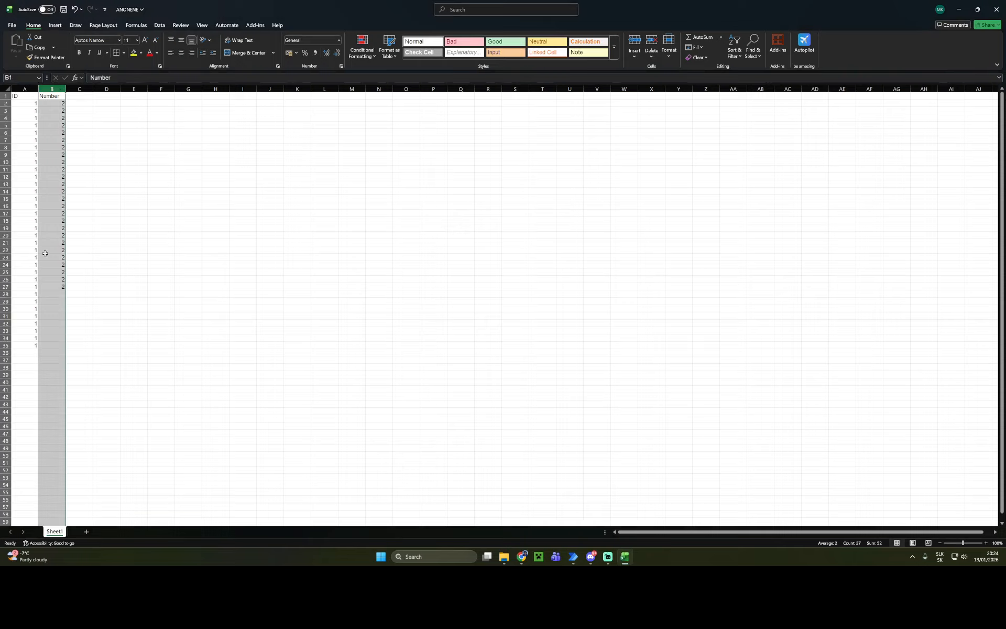
click(59, 297)
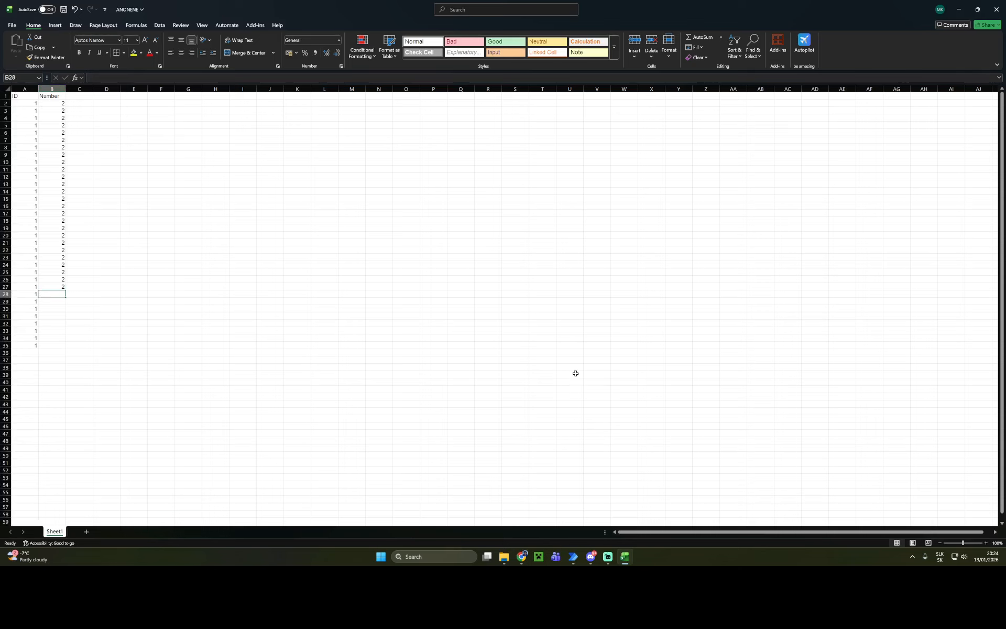
mouse_move(582, 559)
click(593, 518)
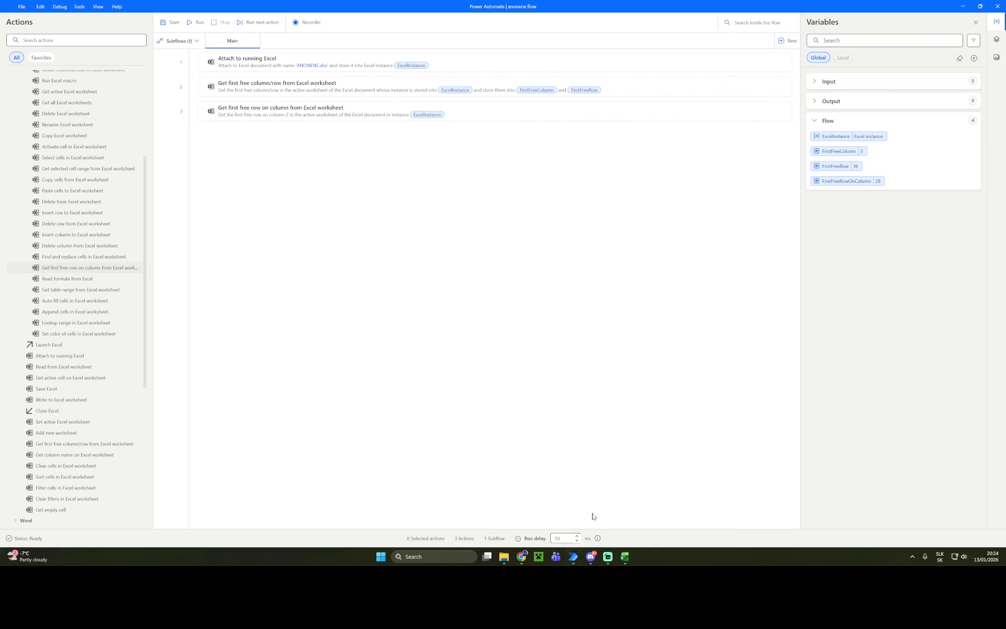
click(379, 81)
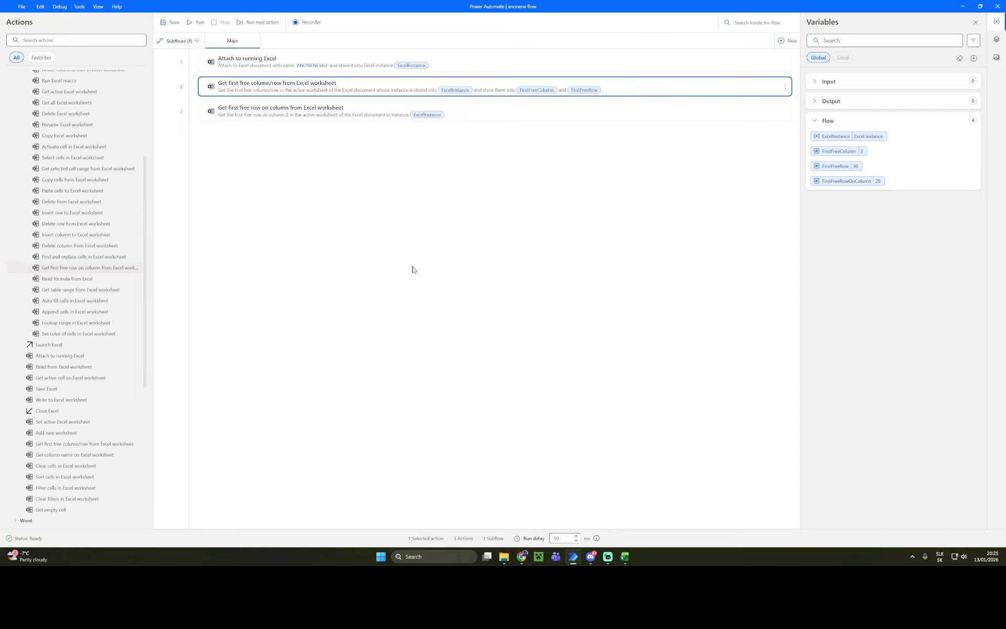
Switch to Excel, extend the 1s in the ID column from A35 down past row 265, and select A2:A44
click(624, 557)
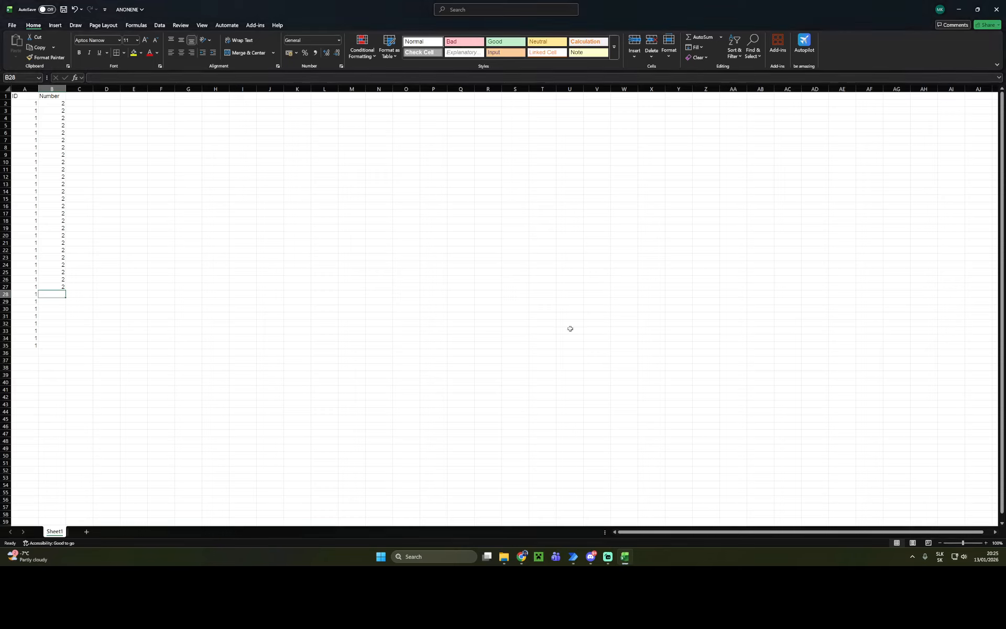
click(32, 347)
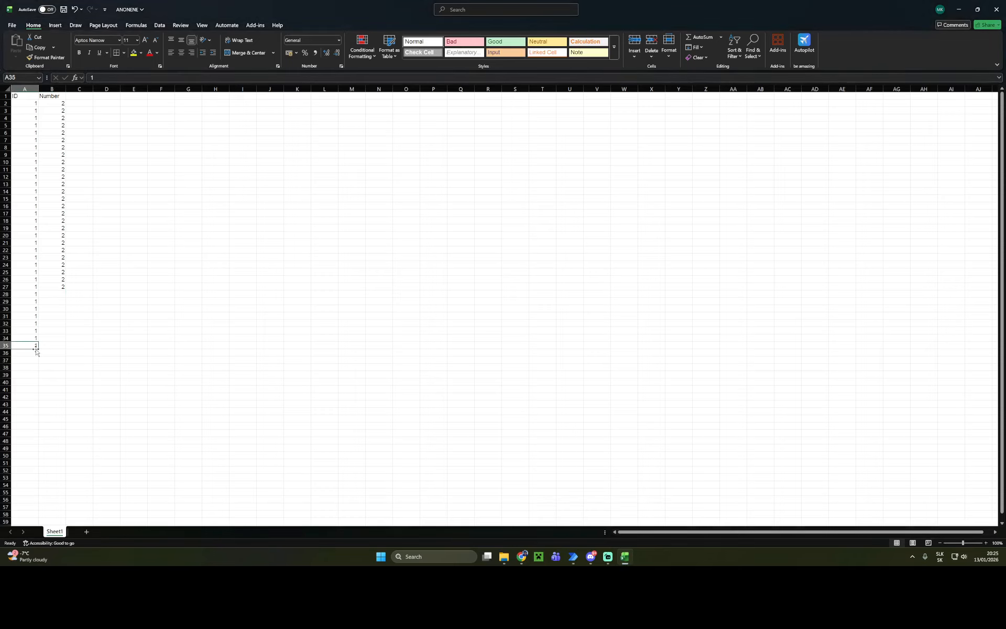
drag(38, 350, 41, 516)
click(111, 404)
scroll(42, 480, up, 19)
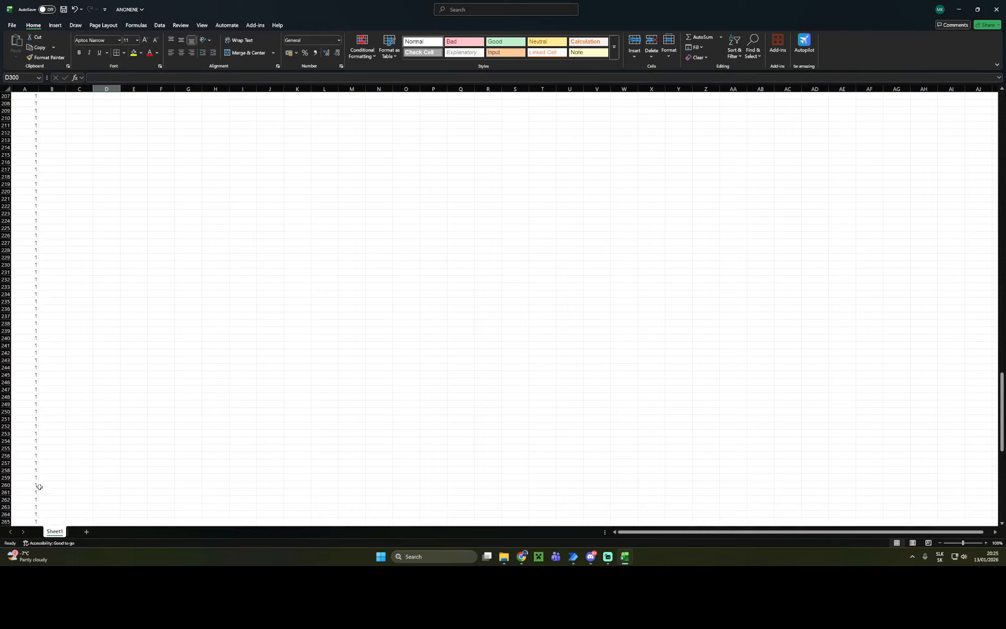
scroll(42, 480, up, 20)
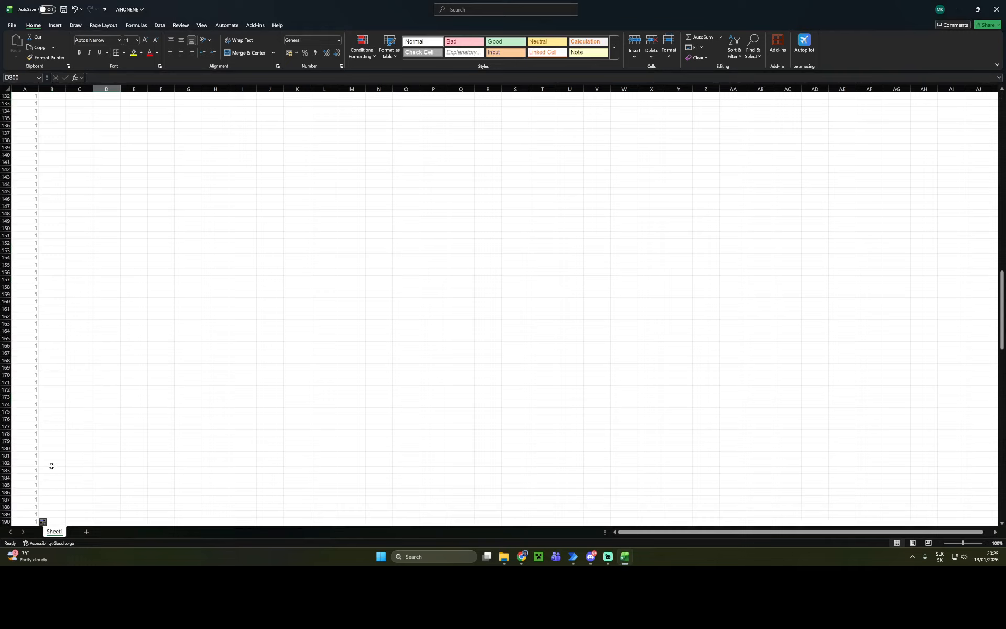
scroll(52, 463, up, 20)
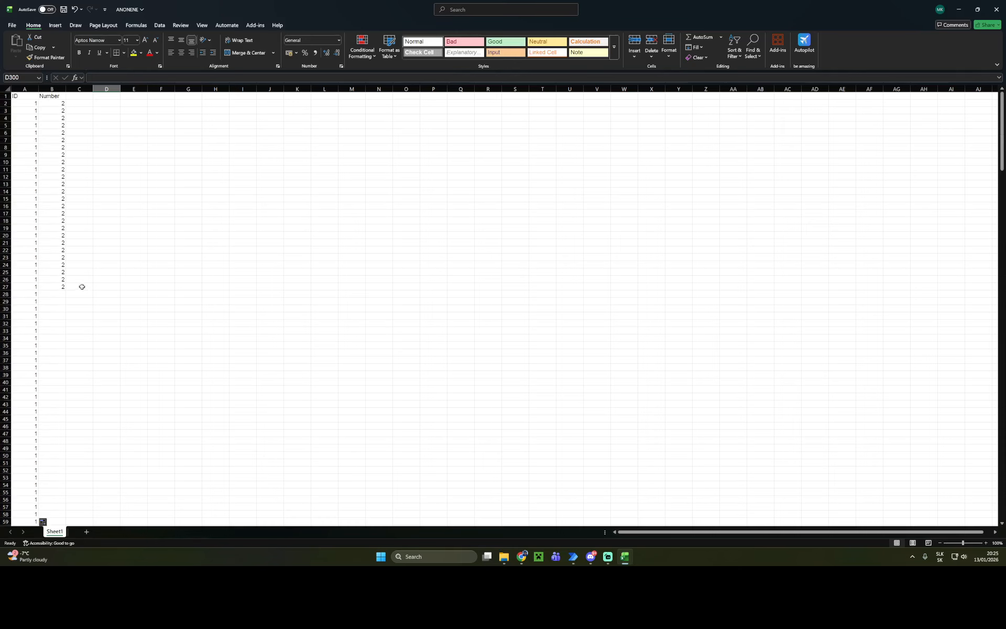
drag(31, 104, 26, 414)
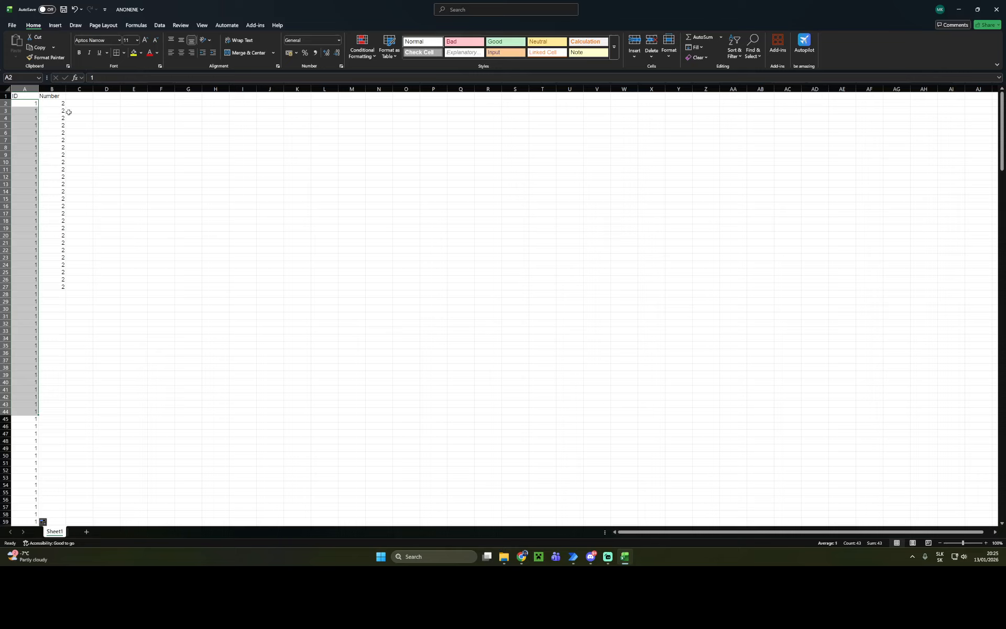
Examine the filled Number cells by selecting B2:B27, and extend the selection across the columns to B2:Z27
drag(62, 105, 54, 285)
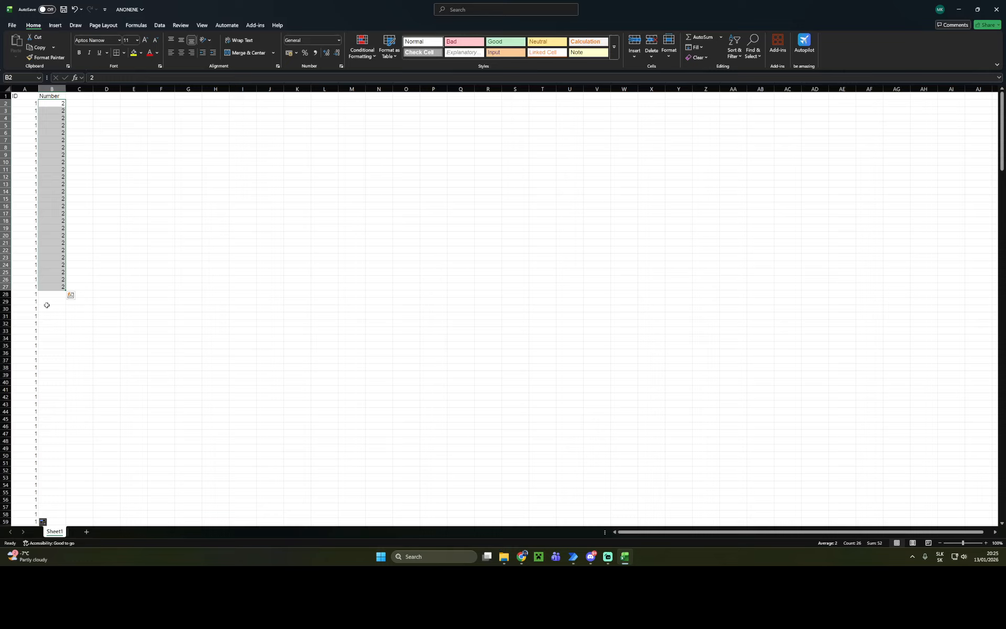
click(60, 286)
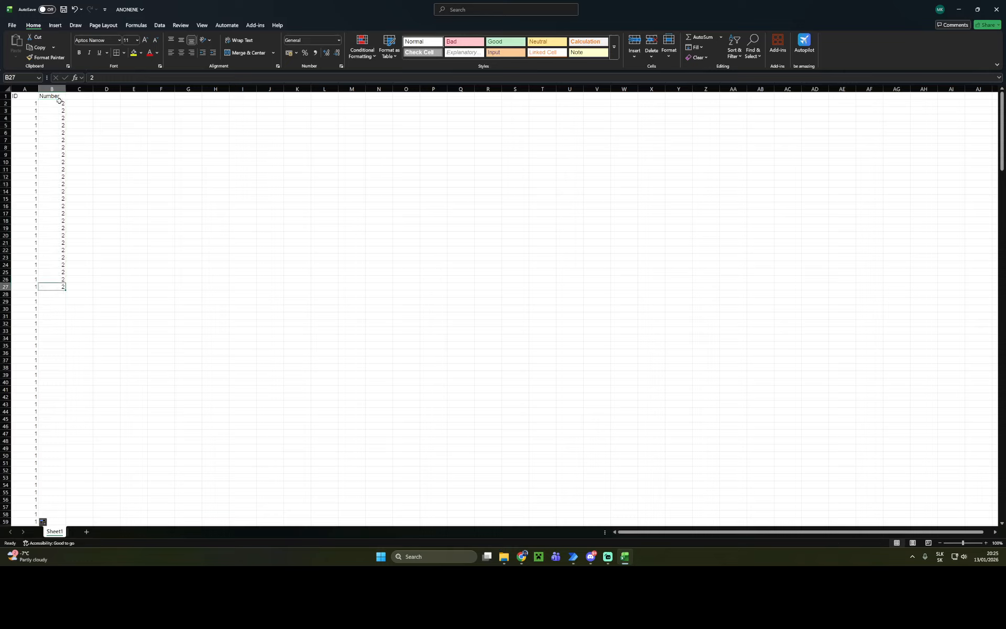
drag(60, 103, 691, 282)
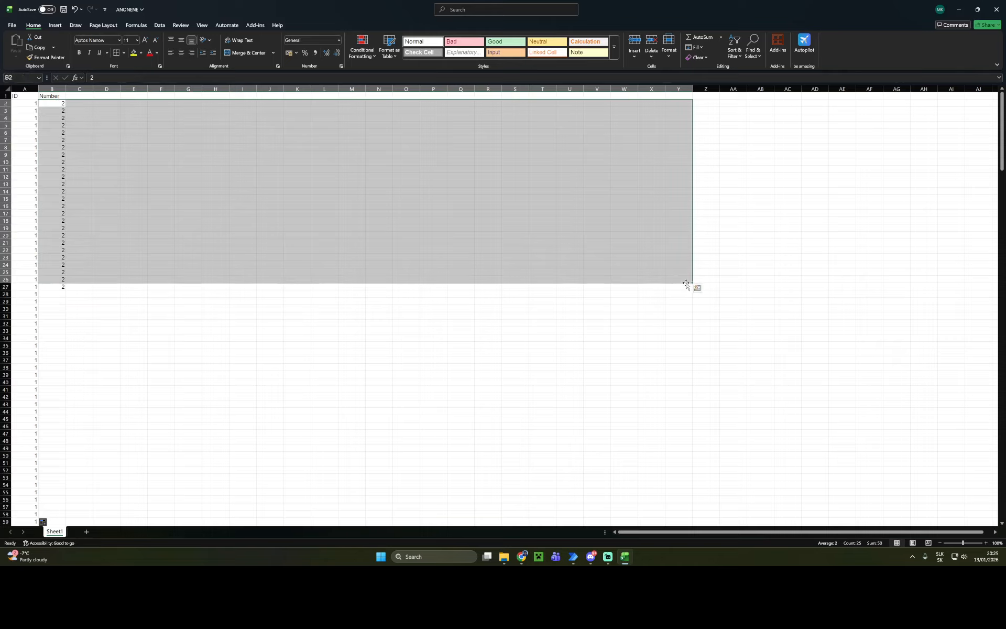
click(243, 126)
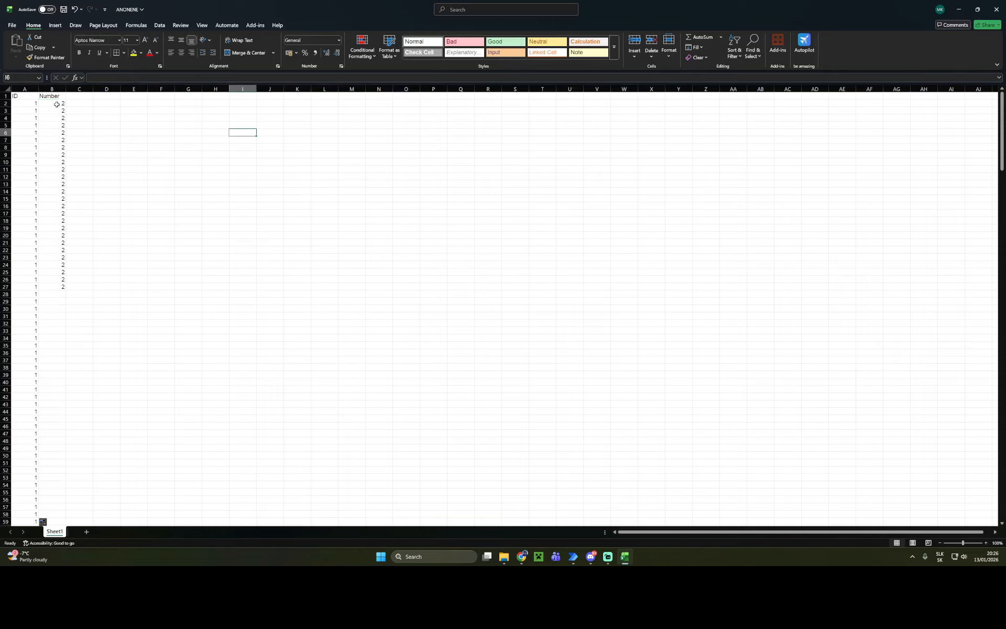
drag(60, 103, 693, 287)
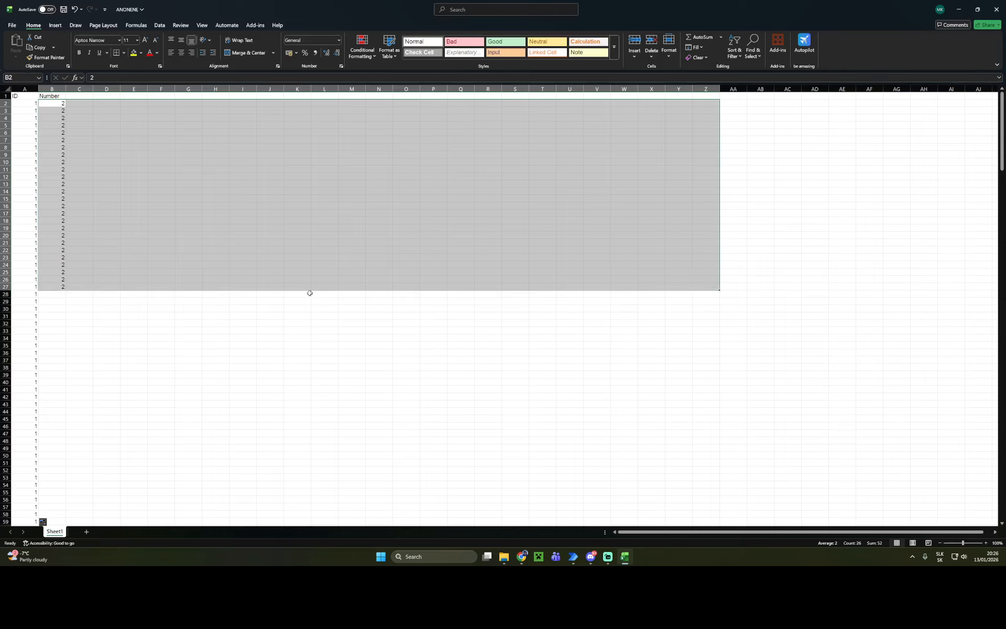
Examine the empty area next to the ID column further down the sheet by selecting B54:K65
scroll(49, 301, down, 9)
drag(62, 284, 283, 364)
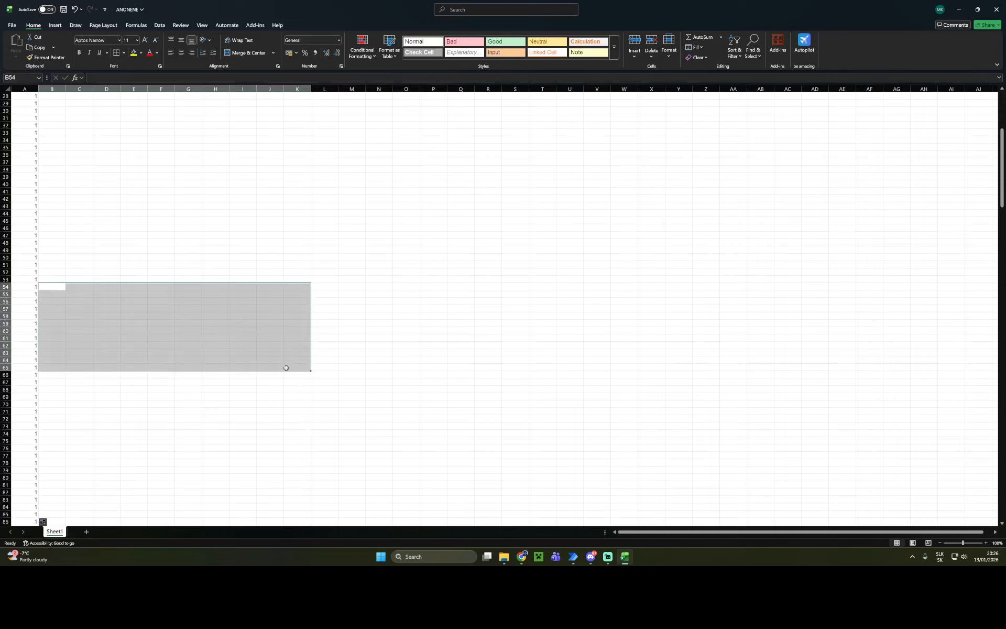
scroll(260, 409, up, 9)
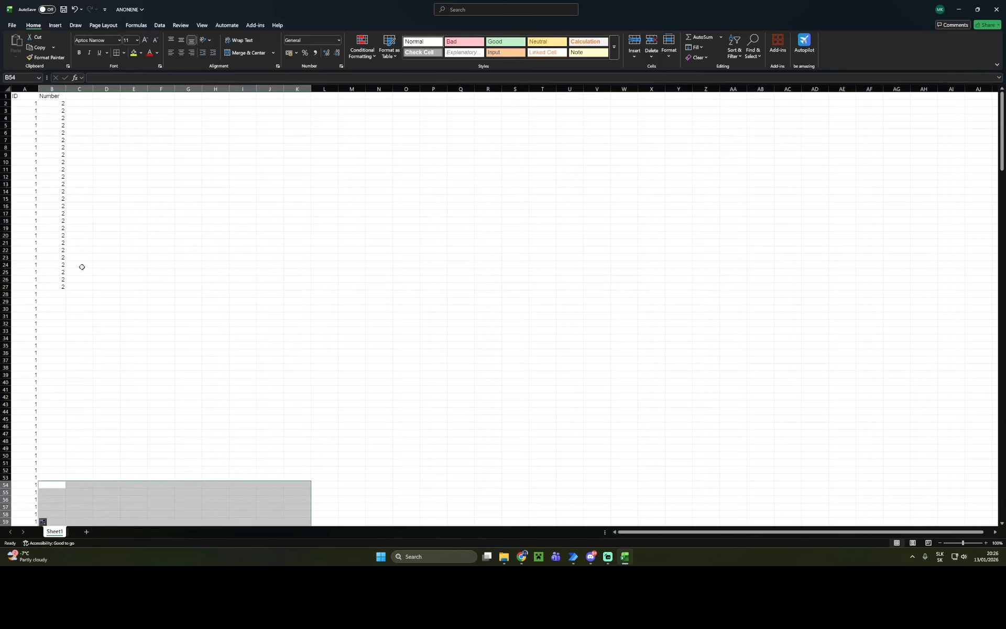
Select the last filled Number cell, B27, and switch to the Power Automate flow
click(74, 286)
click(61, 286)
mouse_move(573, 557)
click(588, 501)
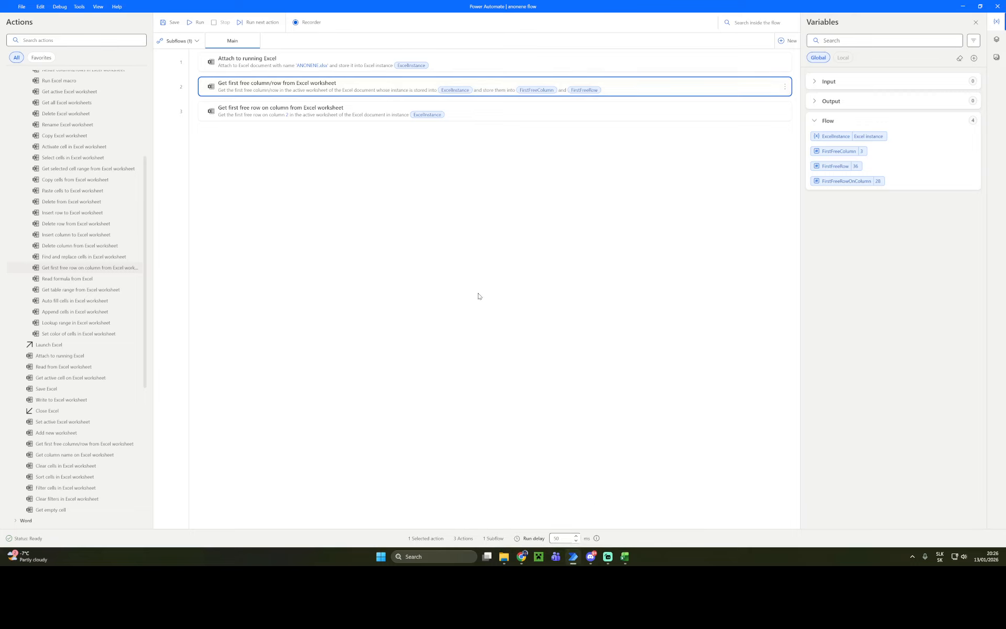